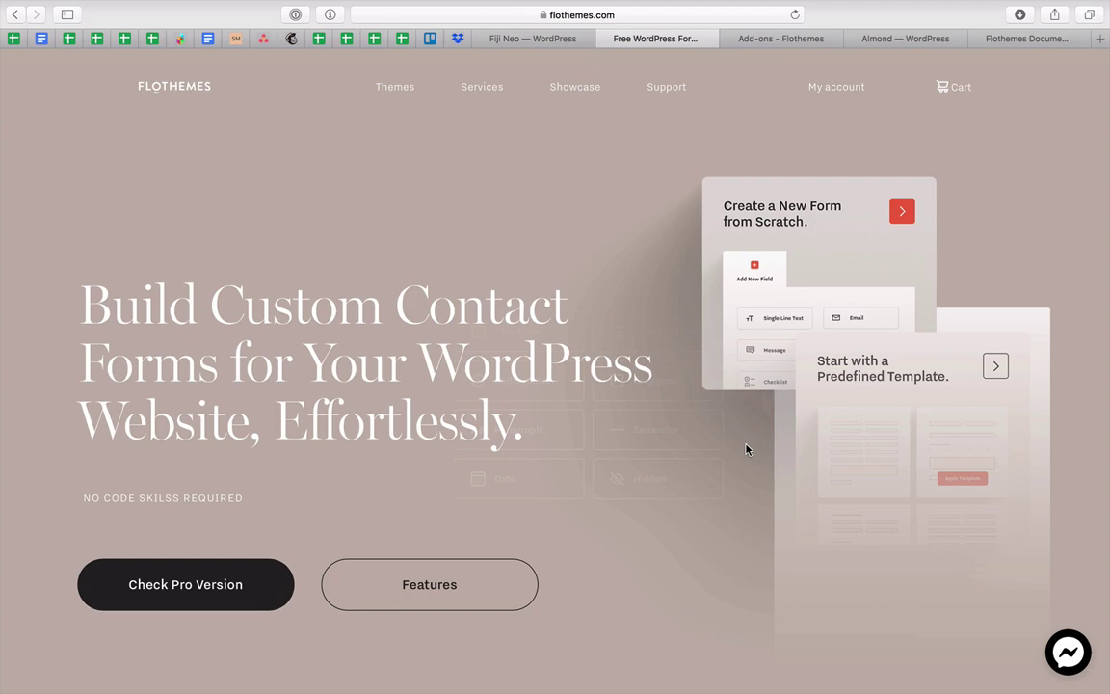
- Scroll the Flo Forms page past the free-version feature list to the 'Powerful extentions' Pro section
scroll(746, 449, "down", 15)
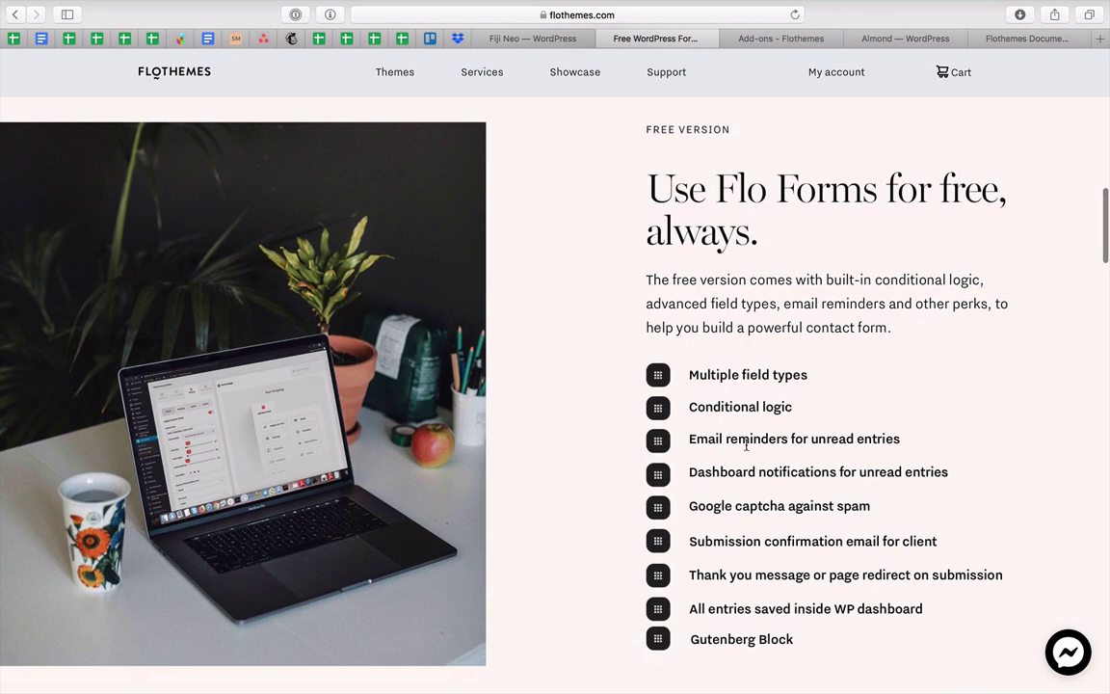
scroll(747, 446, "down", 10)
scroll(747, 450, "up", 7)
scroll(746, 449, "up", 5)
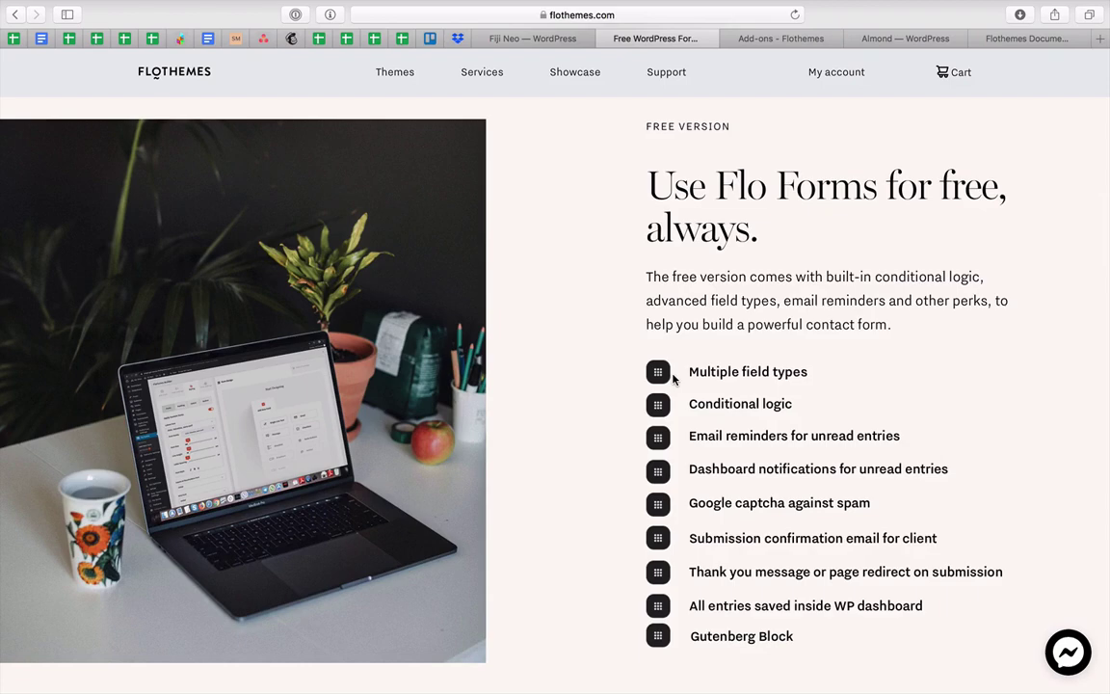
scroll(673, 378, "down", 10)
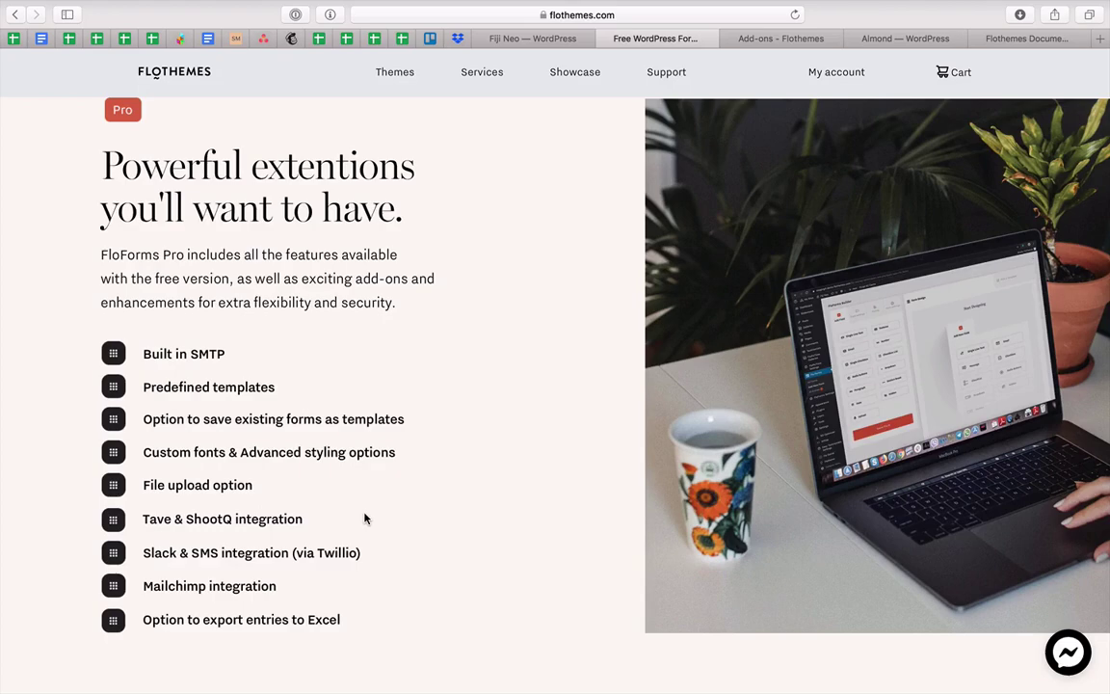
- Scroll through the Flo Forms Add-Ons cards
scroll(365, 518, "down", 10)
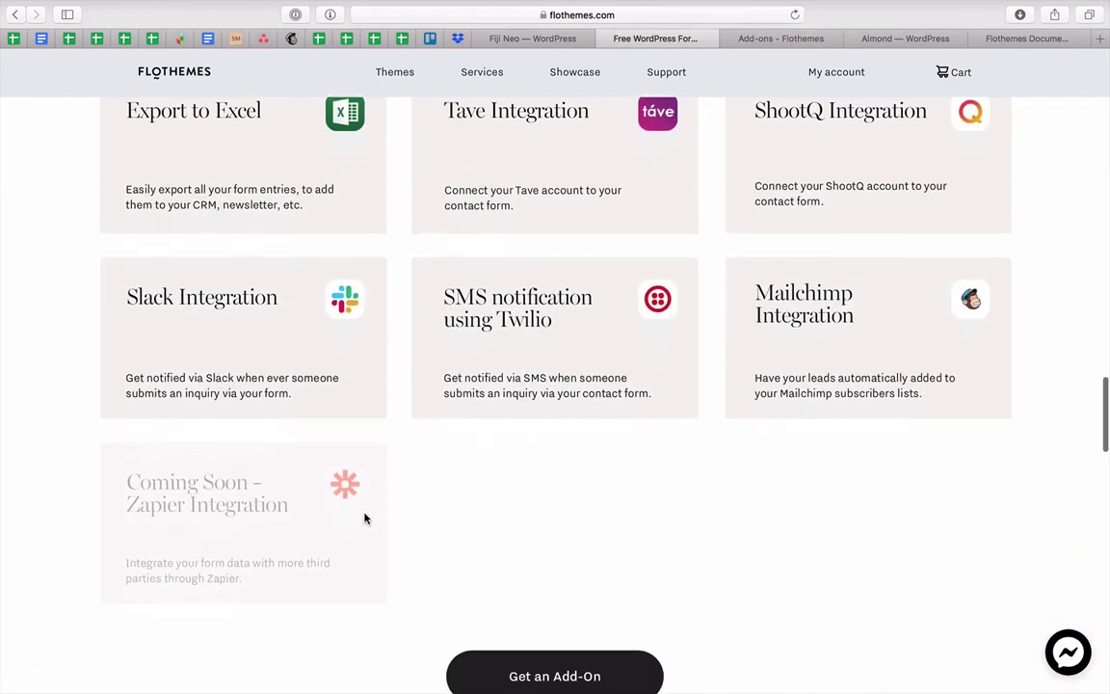
scroll(540, 425, "up", 5)
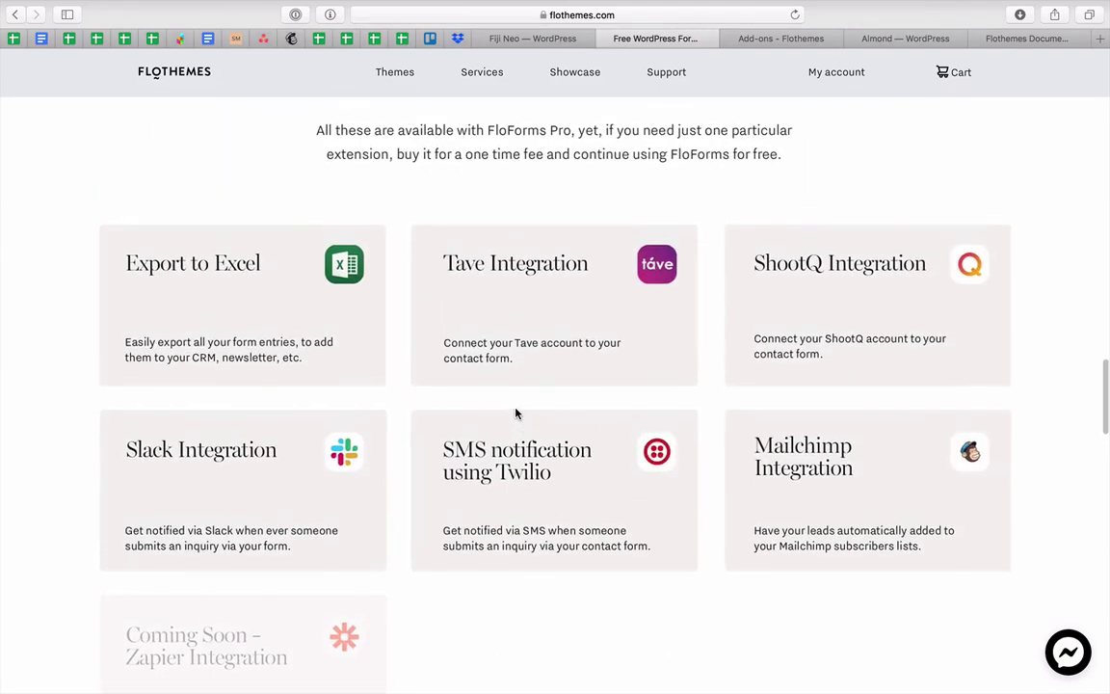
scroll(516, 412, "up", 5)
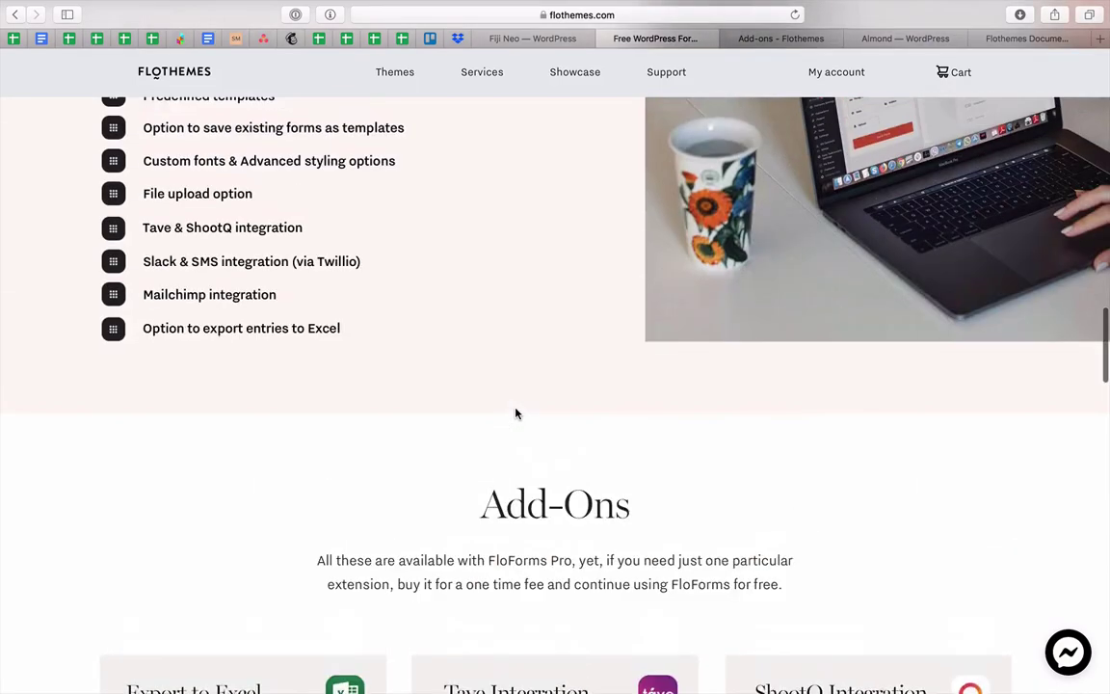
scroll(516, 412, "up", 3)
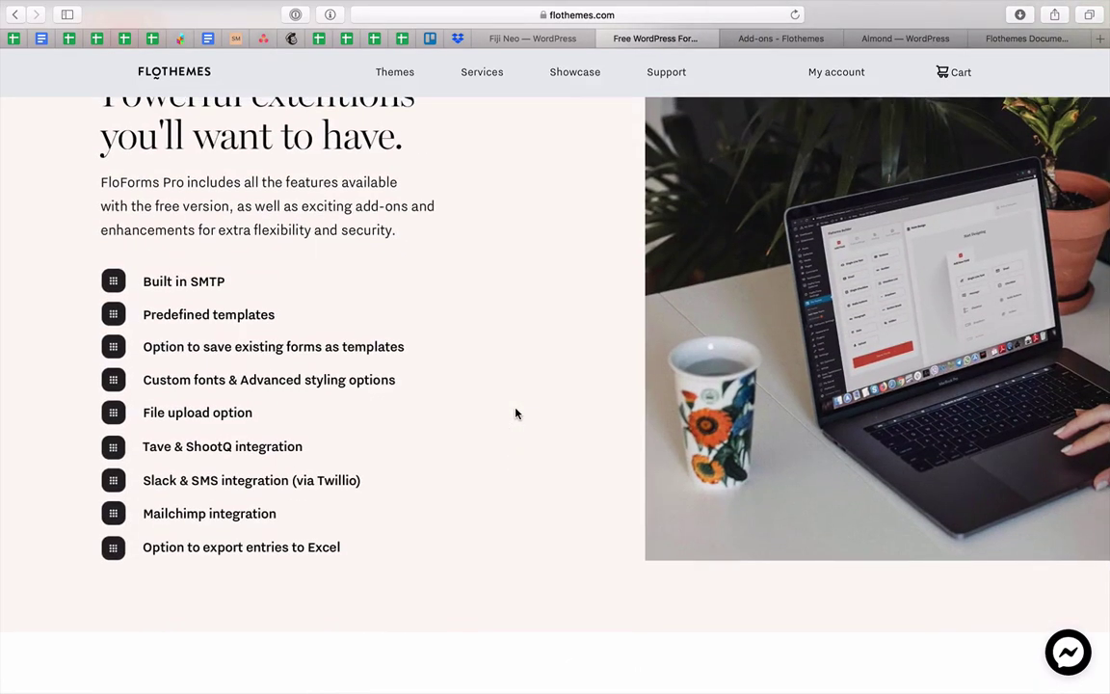
scroll(515, 413, "down", 5)
scroll(516, 413, "down", 1)
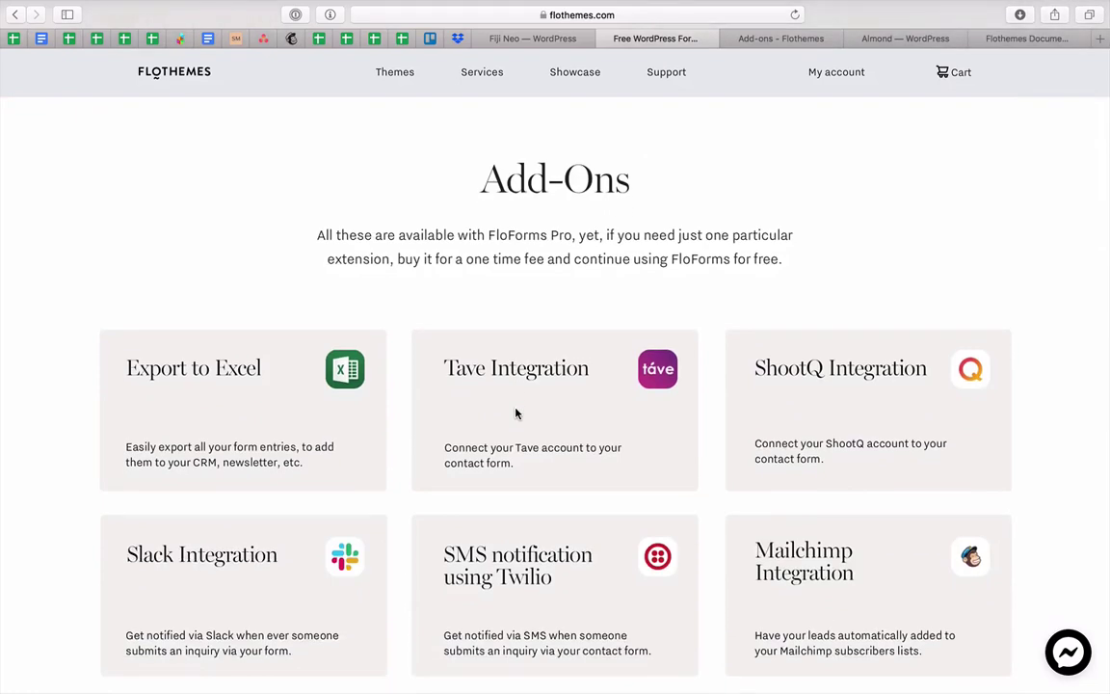
scroll(516, 412, "up", 6)
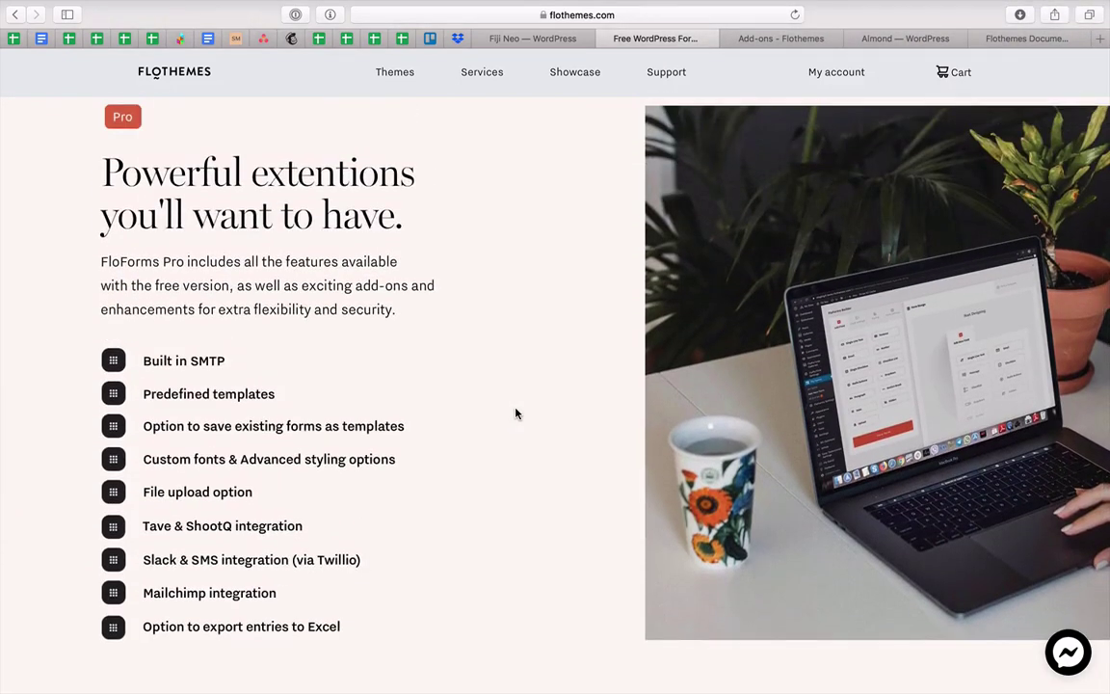
- On the Flothemes add-ons page, check pricing for the Tave Integration and Export to Excel add-ons
left_click(782, 38)
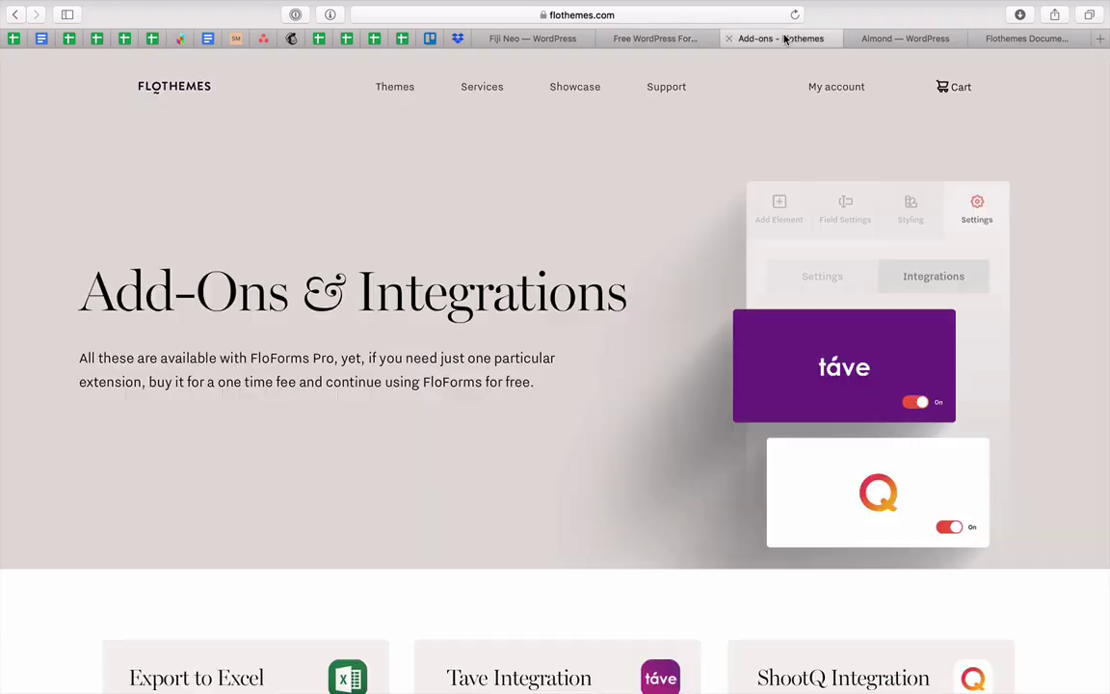
scroll(470, 318, "down", 5)
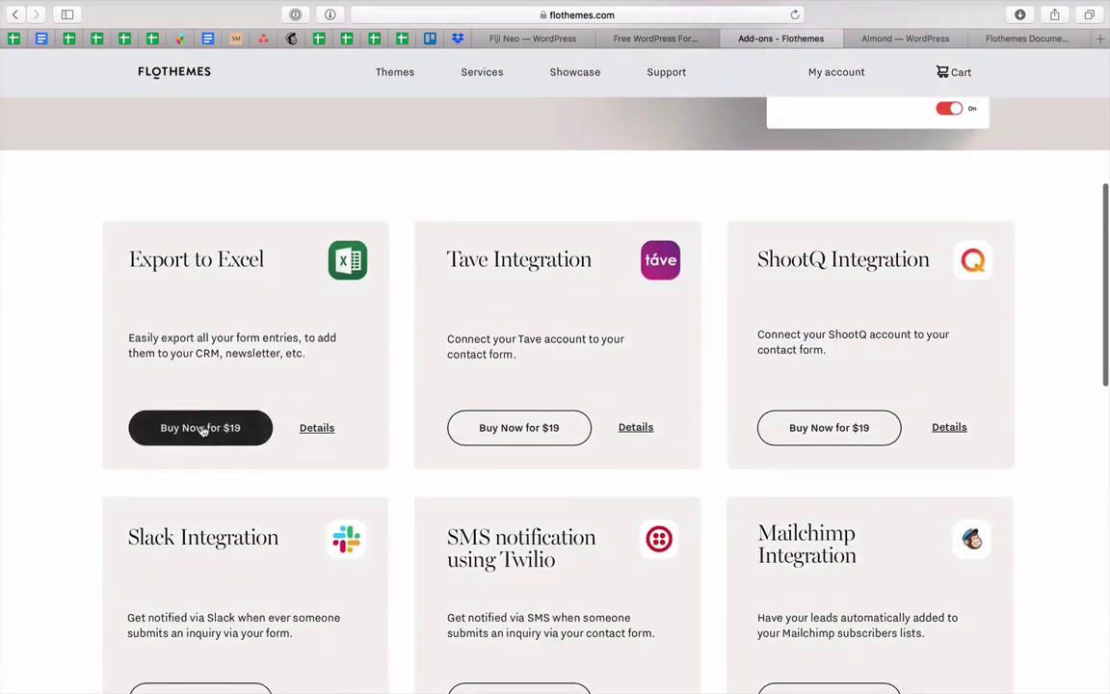
left_click(560, 431)
left_click(199, 432)
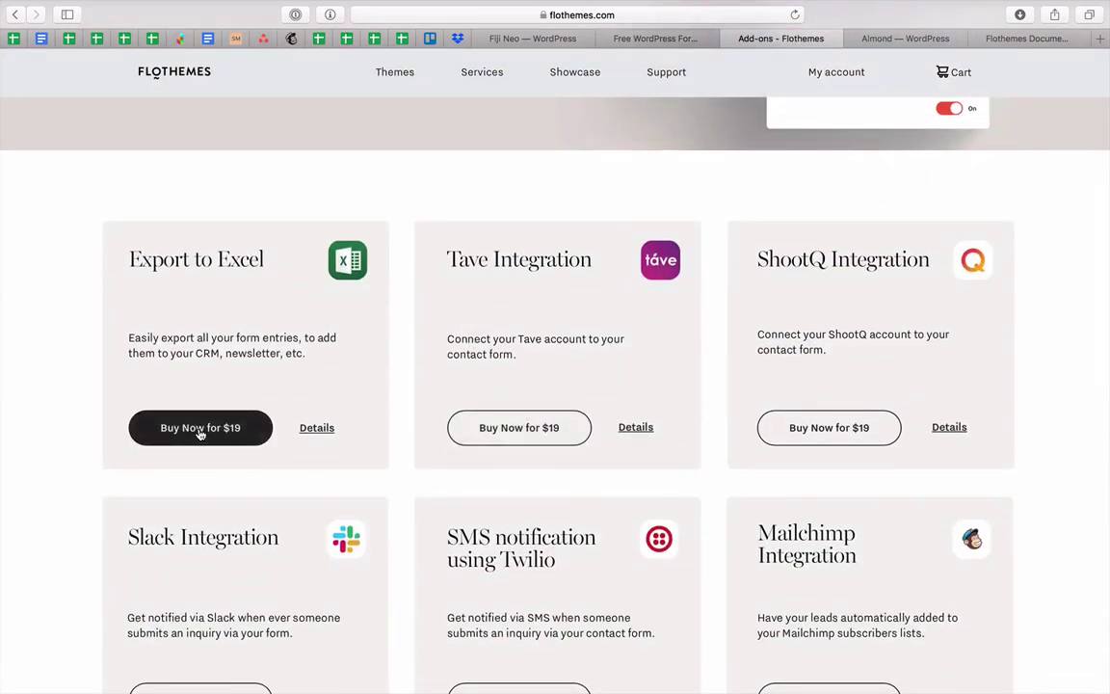
- Return to the free Flo Forms page, then switch to the Almond site's WordPress admin
left_click(605, 37)
scroll(487, 362, "down", 10)
scroll(487, 362, "down", 10)
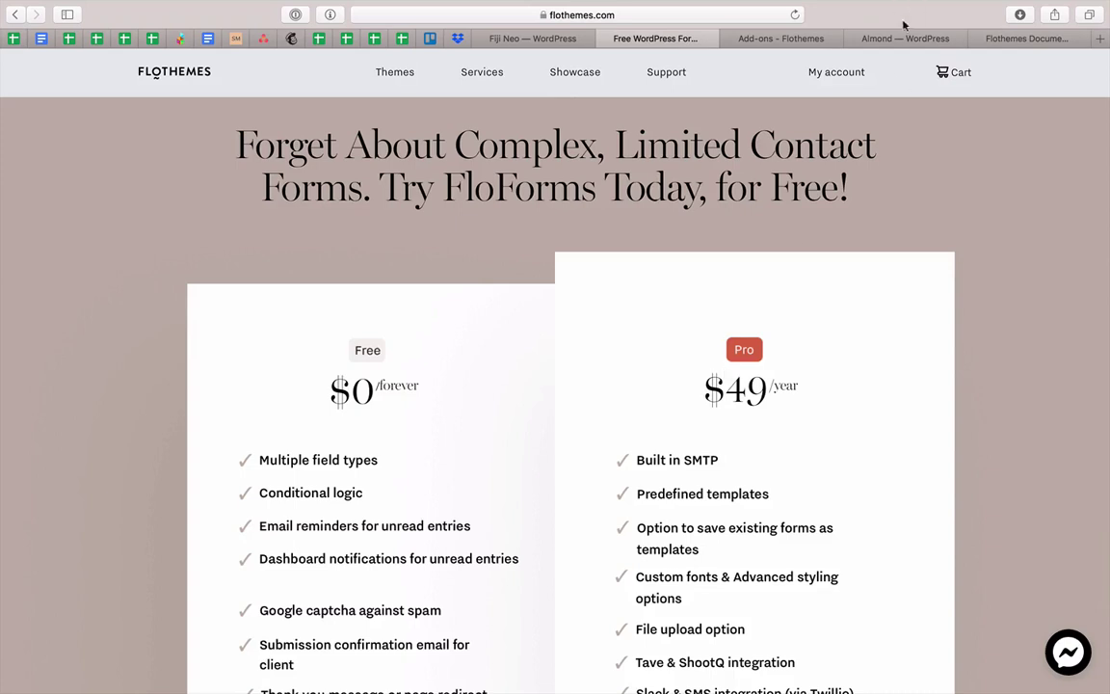
left_click(861, 37)
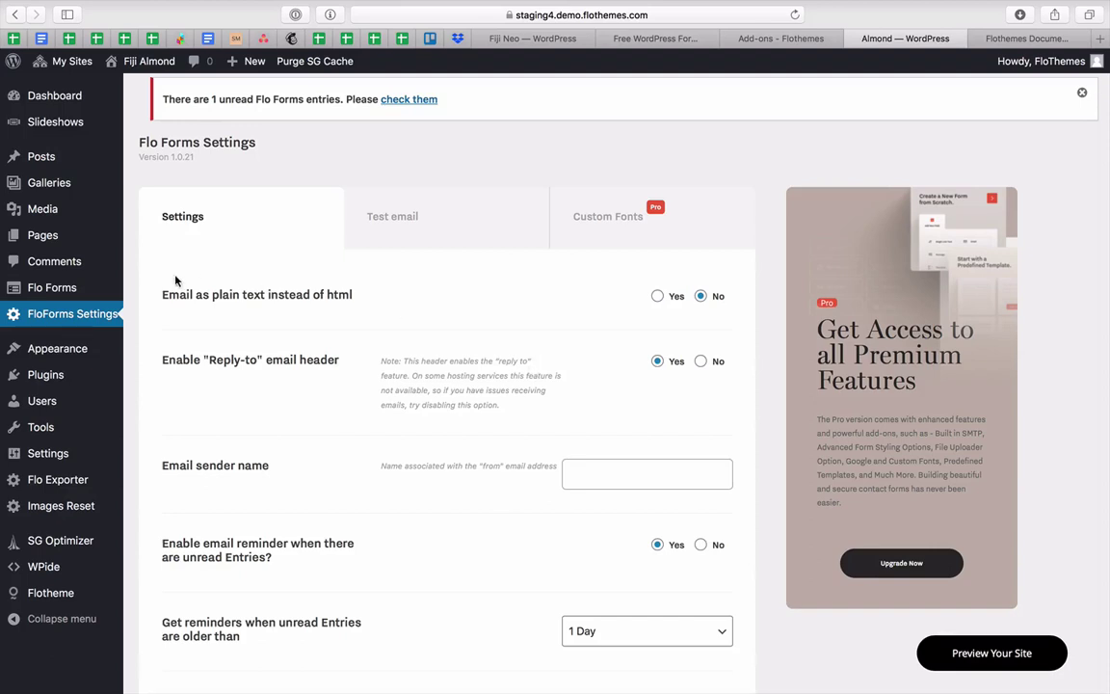
- Try Custom Fonts on Almond, dismiss the Pro prompt, then open Custom Fonts on Fiji Neo
mouse_move(47, 288)
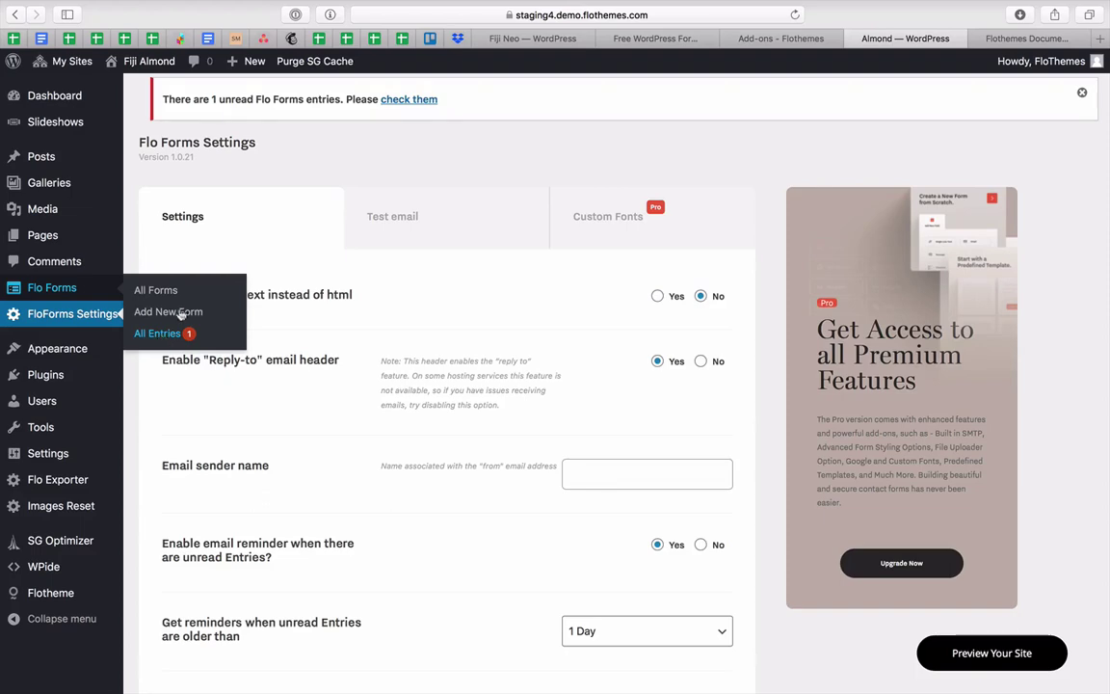
scroll(354, 472, "down", 3)
scroll(354, 472, "up", 3)
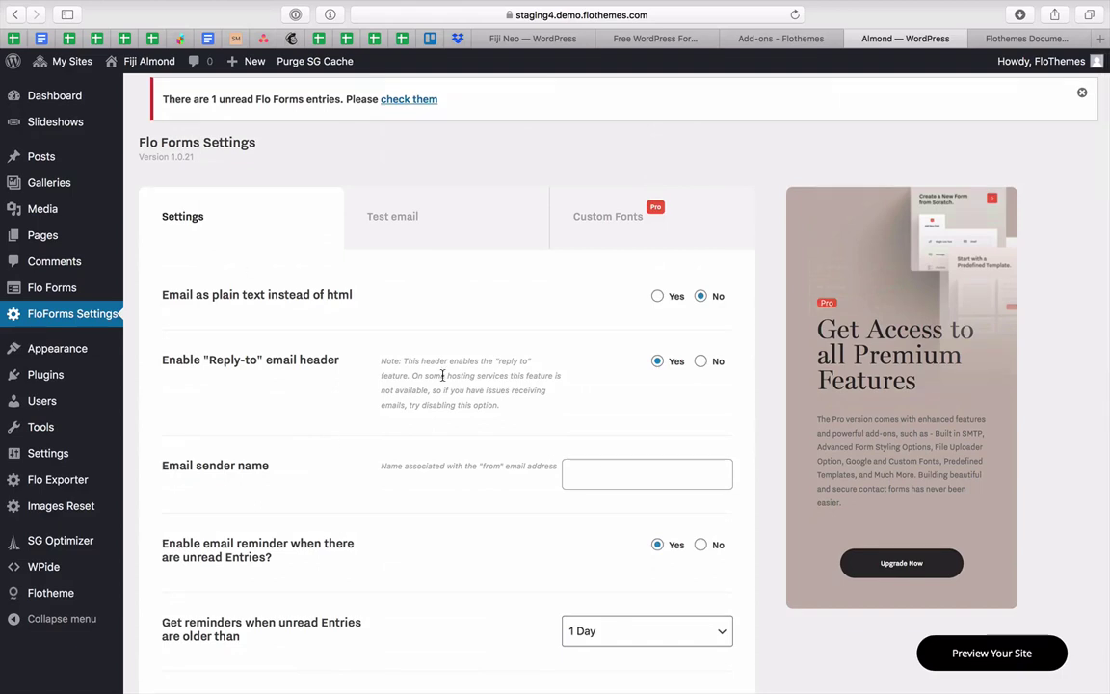
left_click(623, 210)
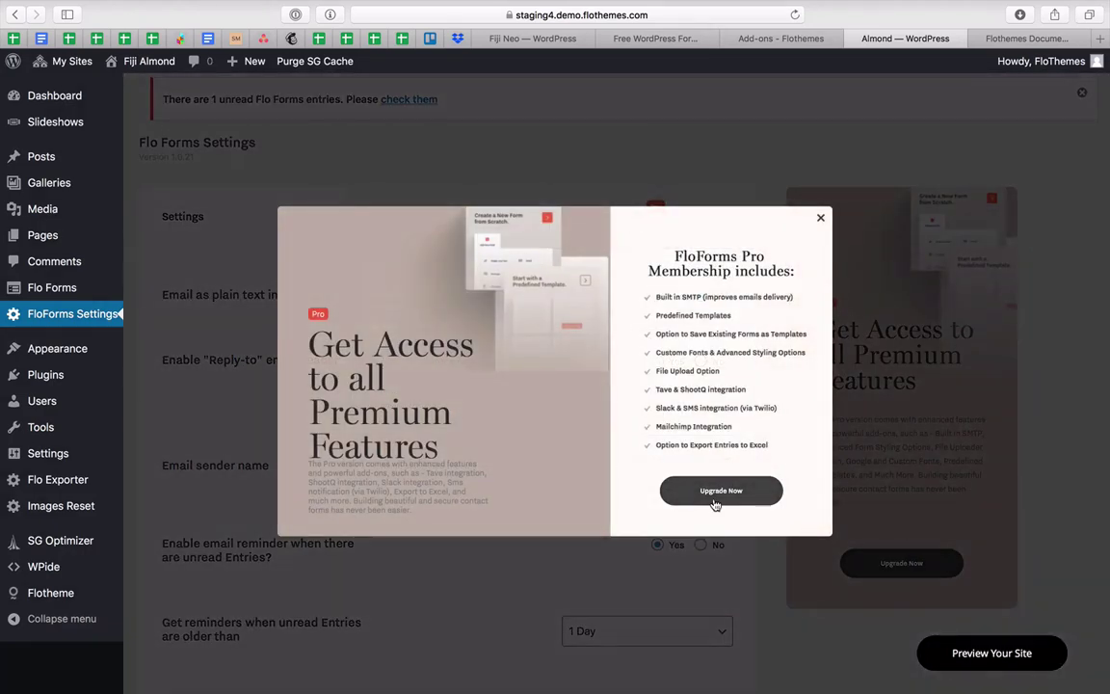
left_click(820, 218)
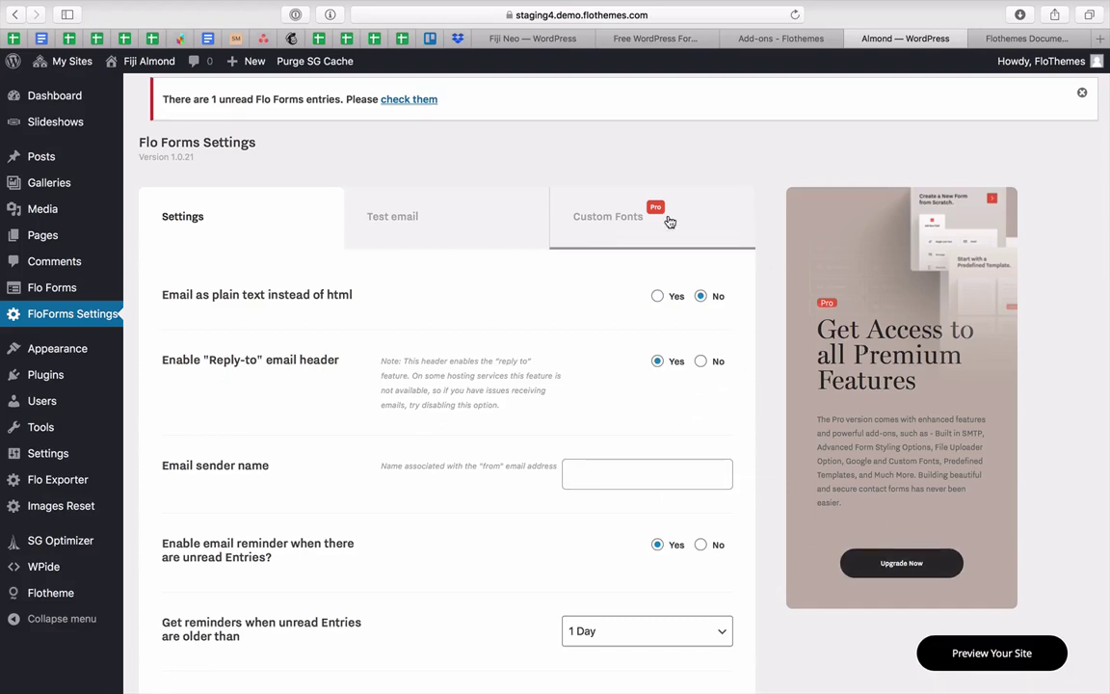
left_click(533, 39)
left_click(613, 229)
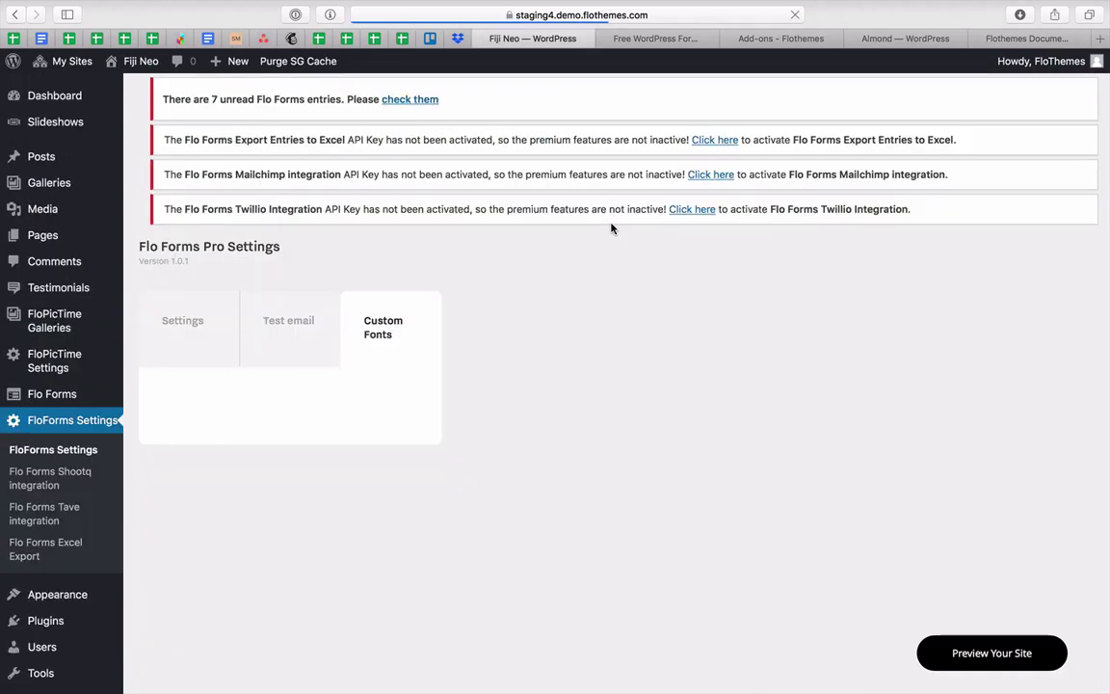
- Review the Custom Fonts list, then switch to the Test email tab of the Pro Settings
scroll(591, 284, "down", 3)
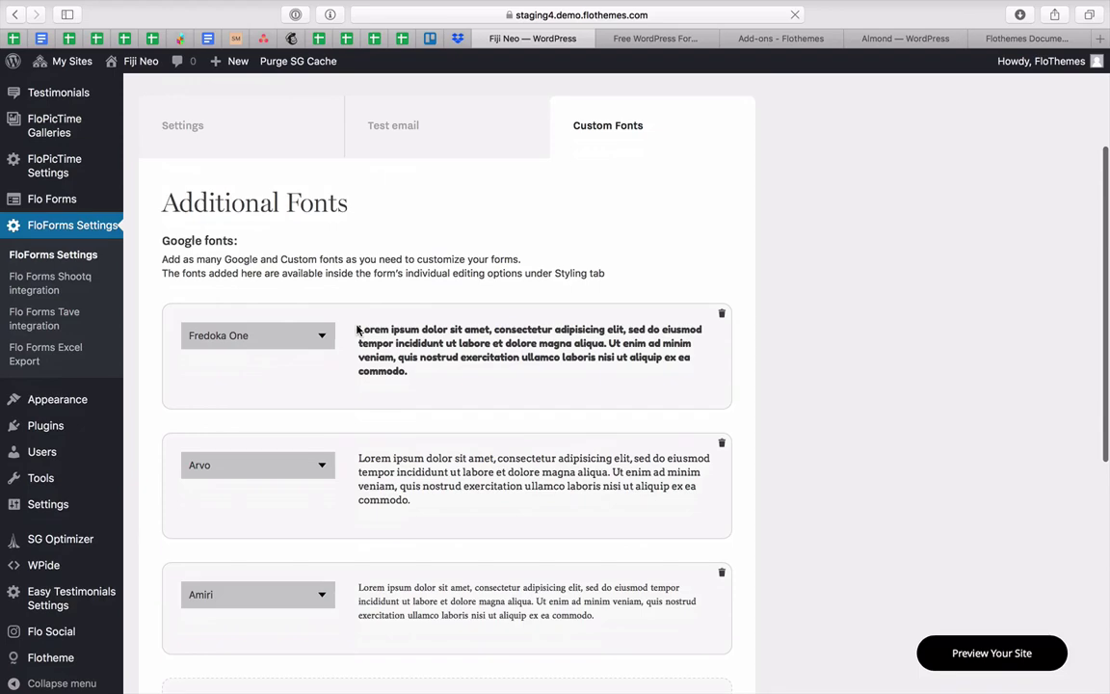
scroll(443, 326, "down", 3)
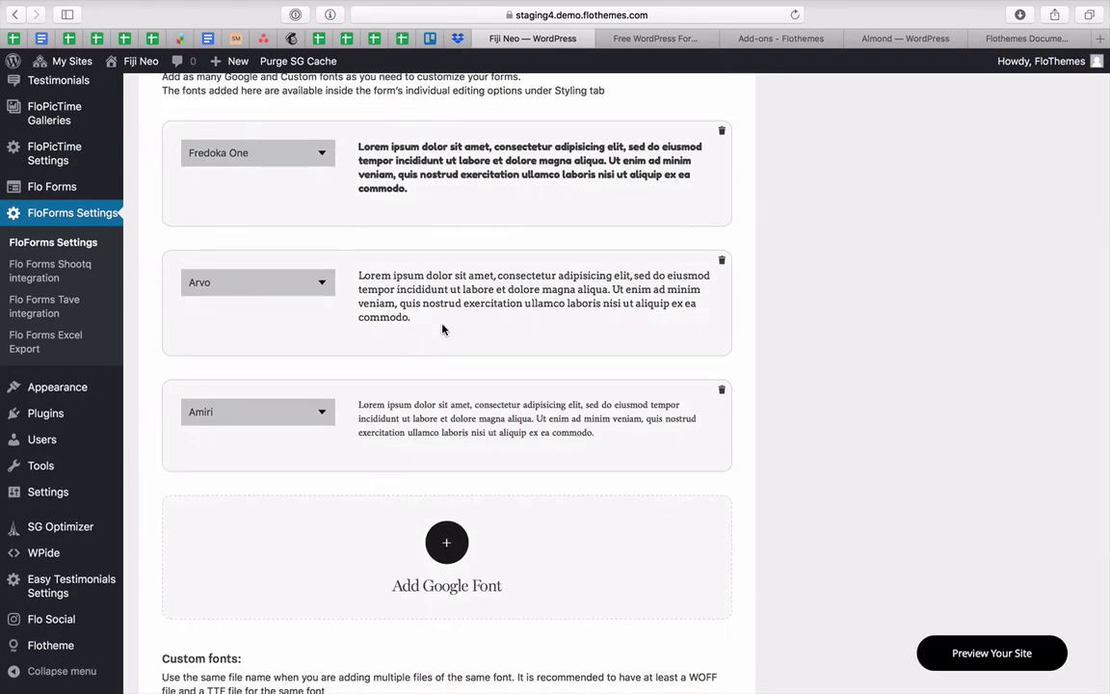
scroll(444, 328, "down", 4)
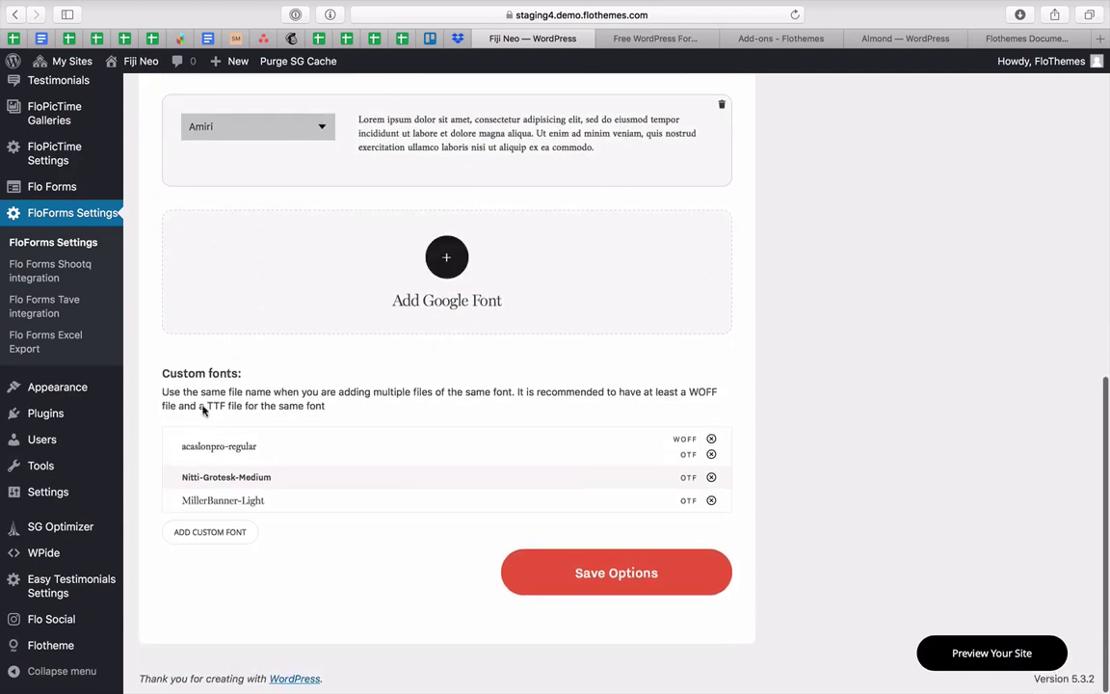
left_click_drag(157, 337, 275, 525)
left_click(290, 603)
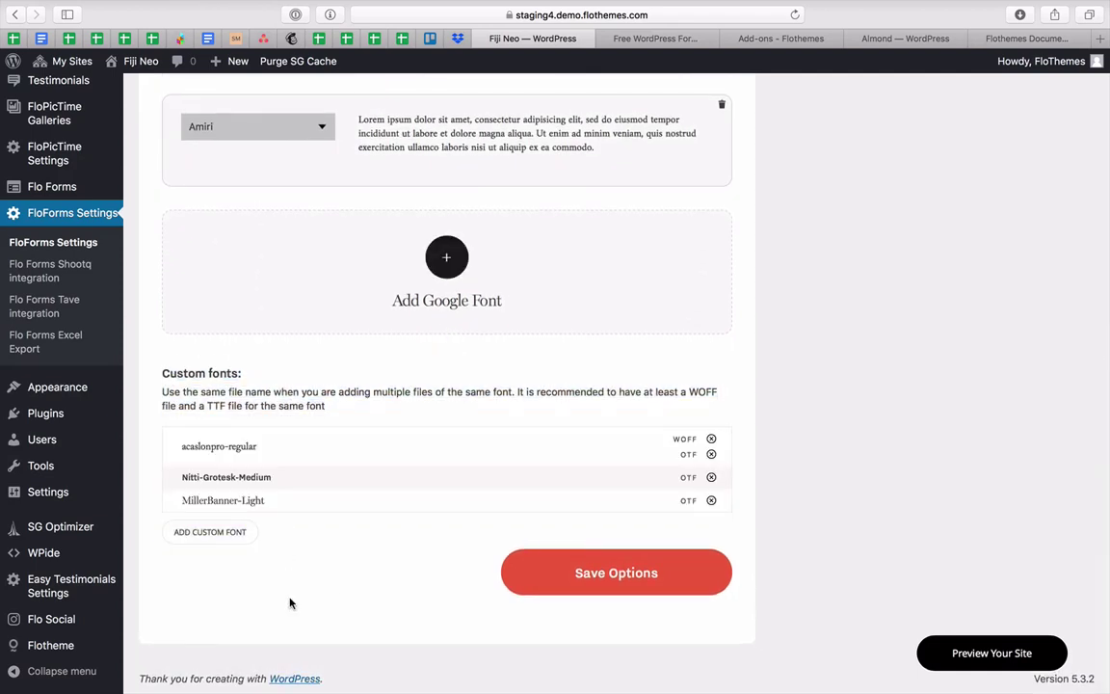
scroll(341, 586, "up", 3)
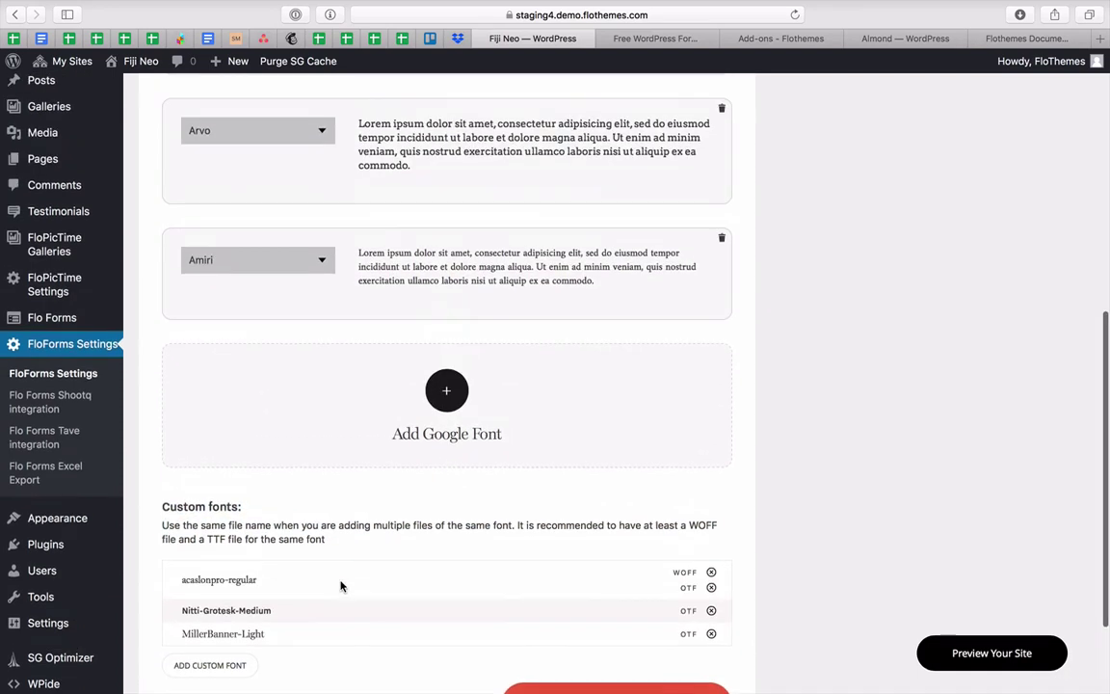
scroll(316, 637, "up", 4)
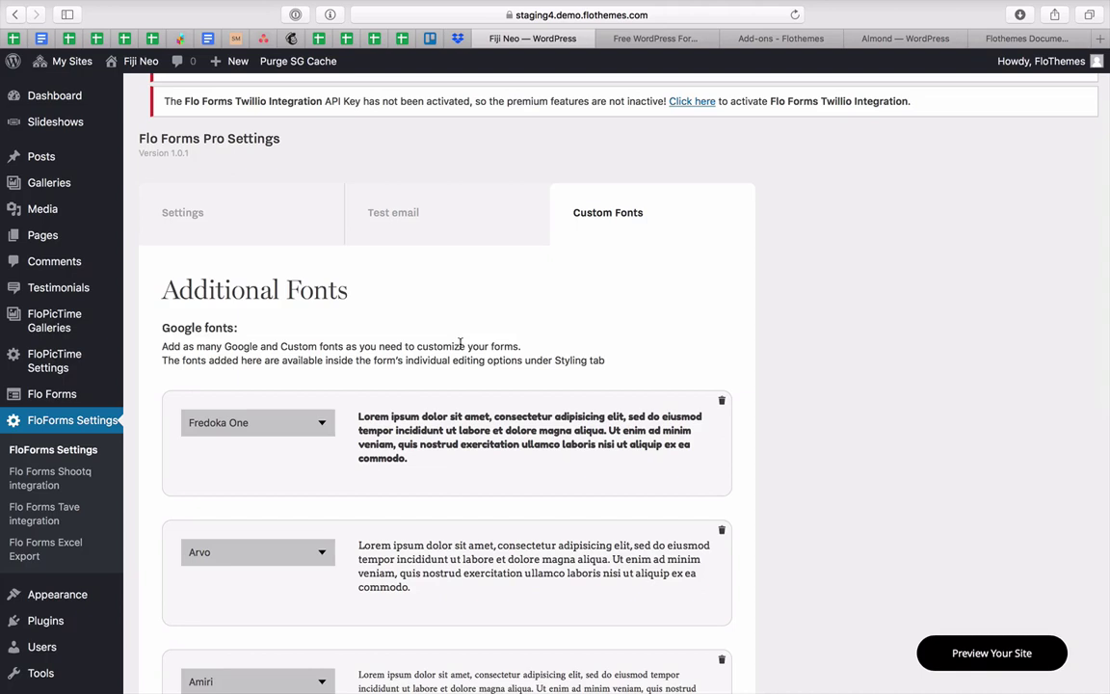
left_click(457, 218)
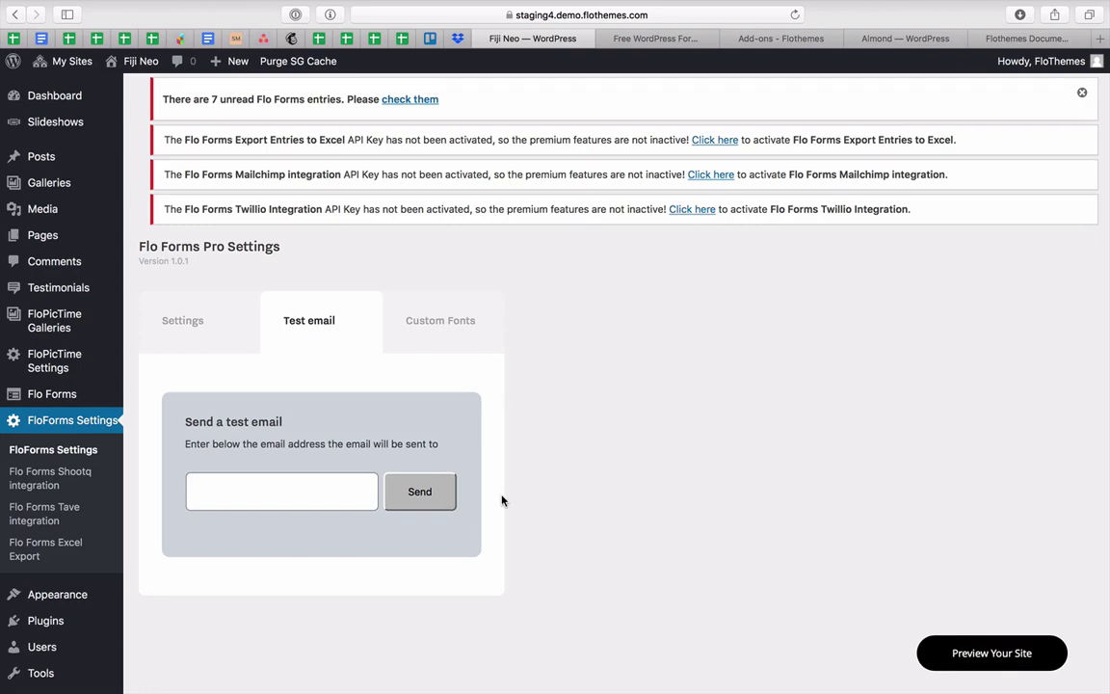
- On the Almond site, go to Flo Forms > All Forms and start a new form
left_click(890, 43)
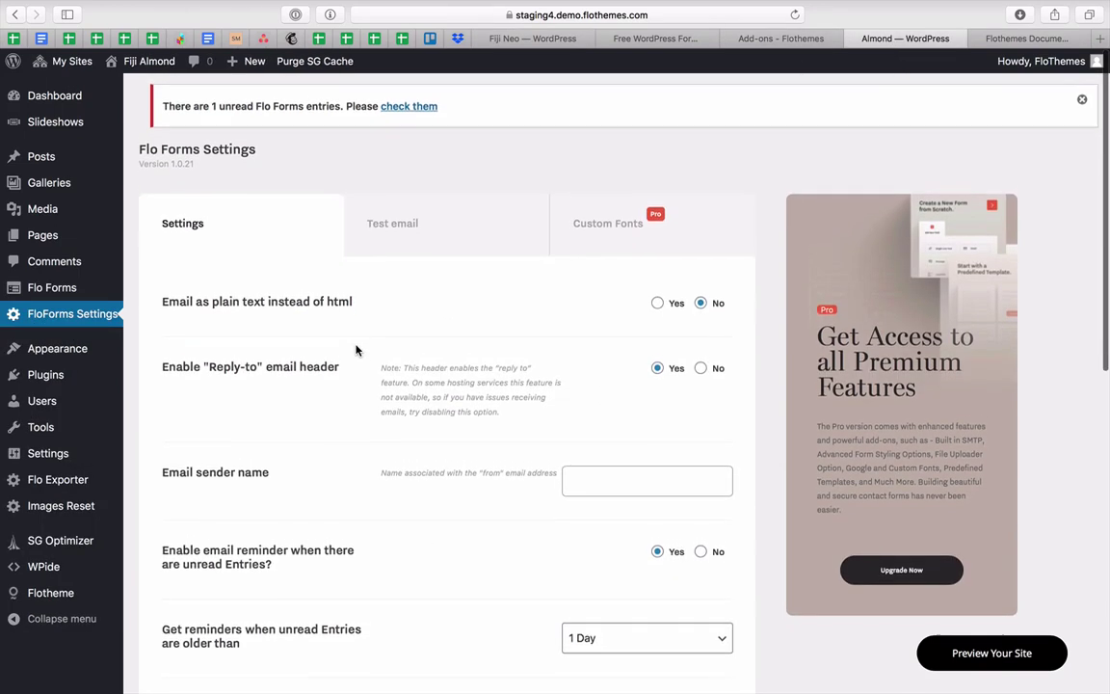
mouse_move(45, 292)
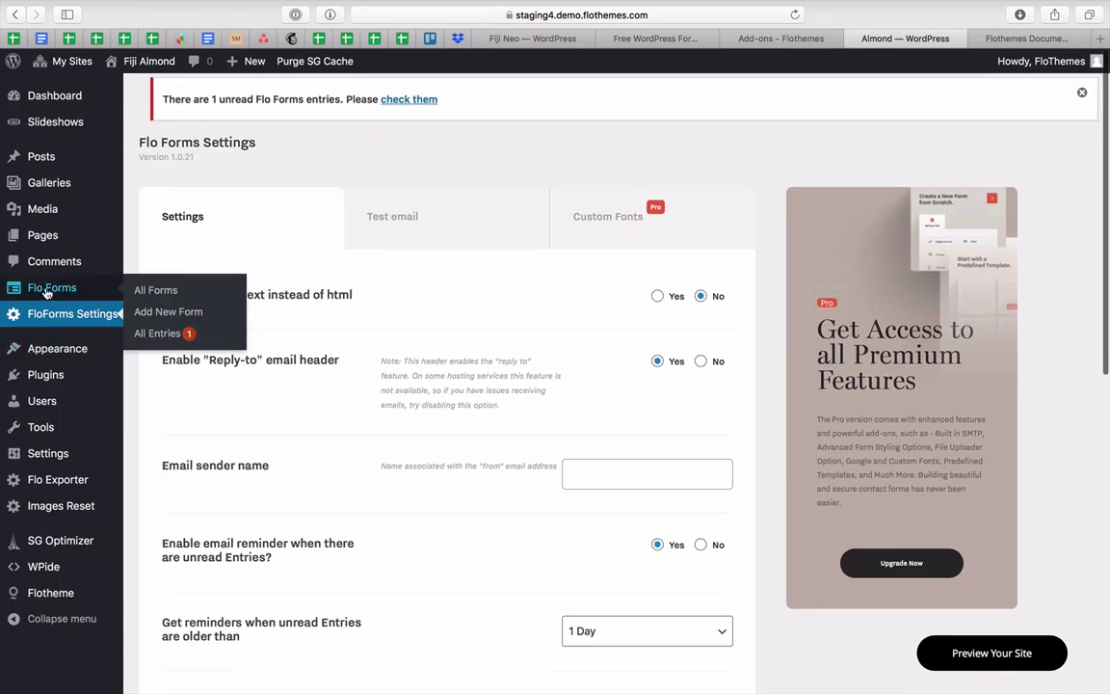
left_click(149, 292)
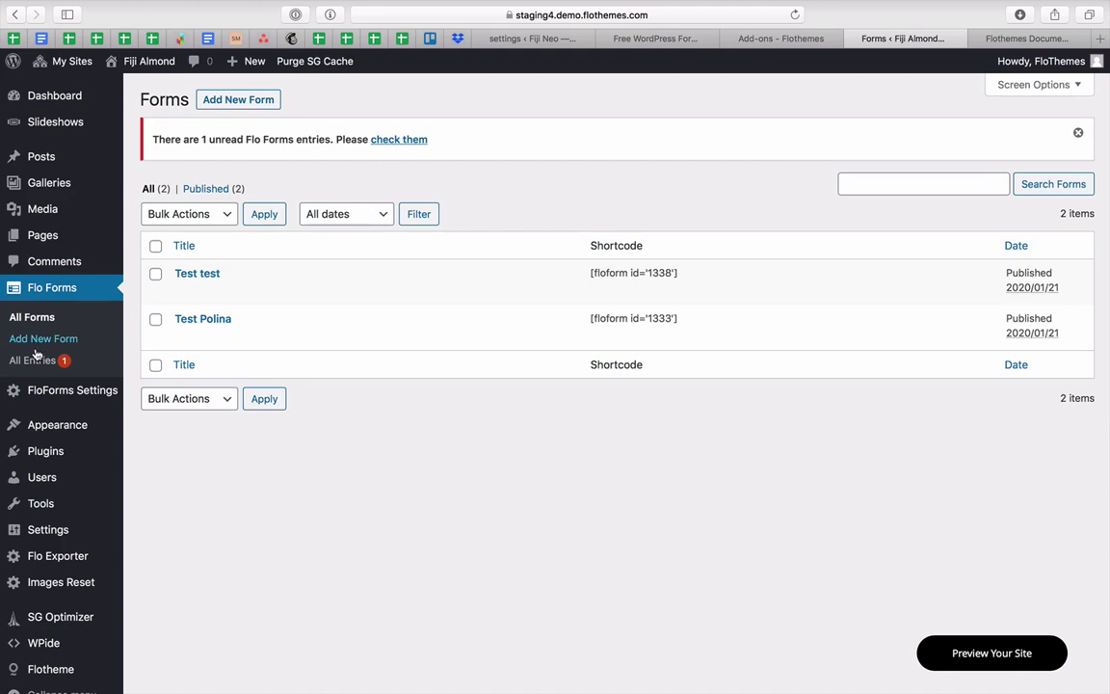
left_click(231, 102)
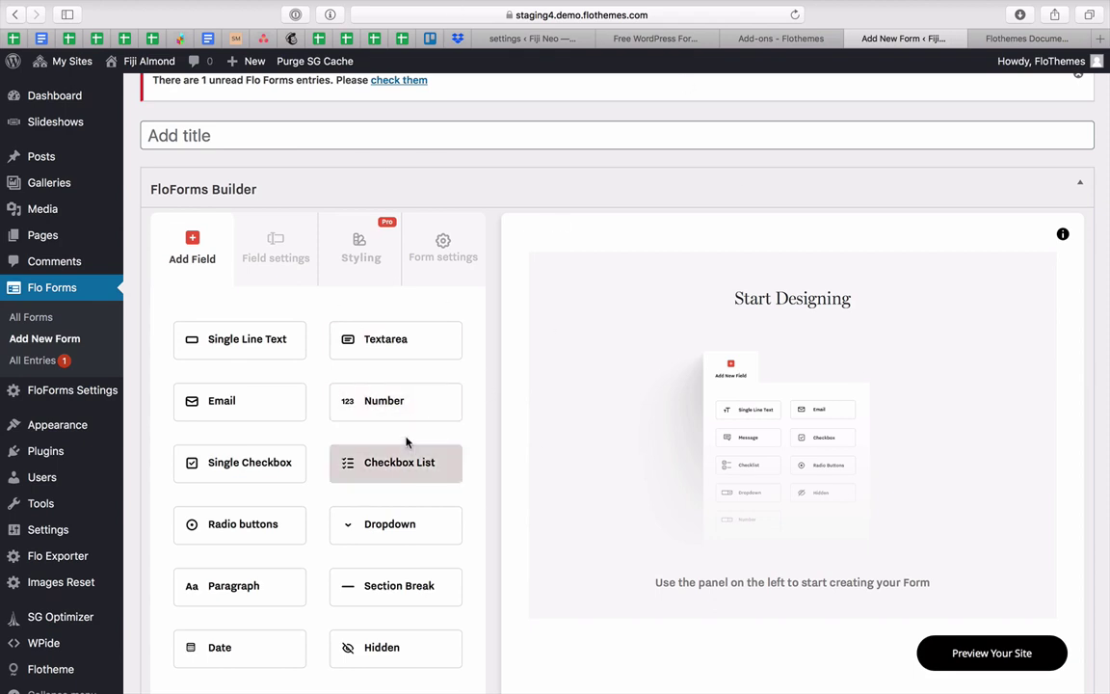
- Add Single line text, Number, Checklist and Date fields to the form
scroll(402, 436, "down", 2)
scroll(402, 437, "down", 2)
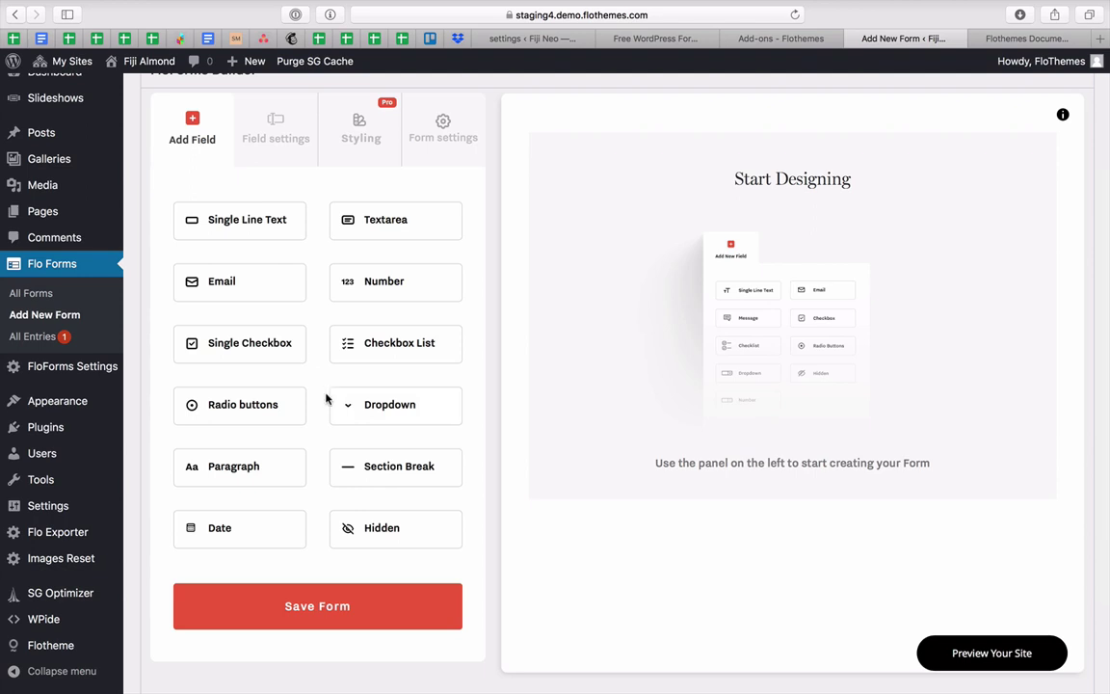
left_click(272, 233)
left_click(396, 283)
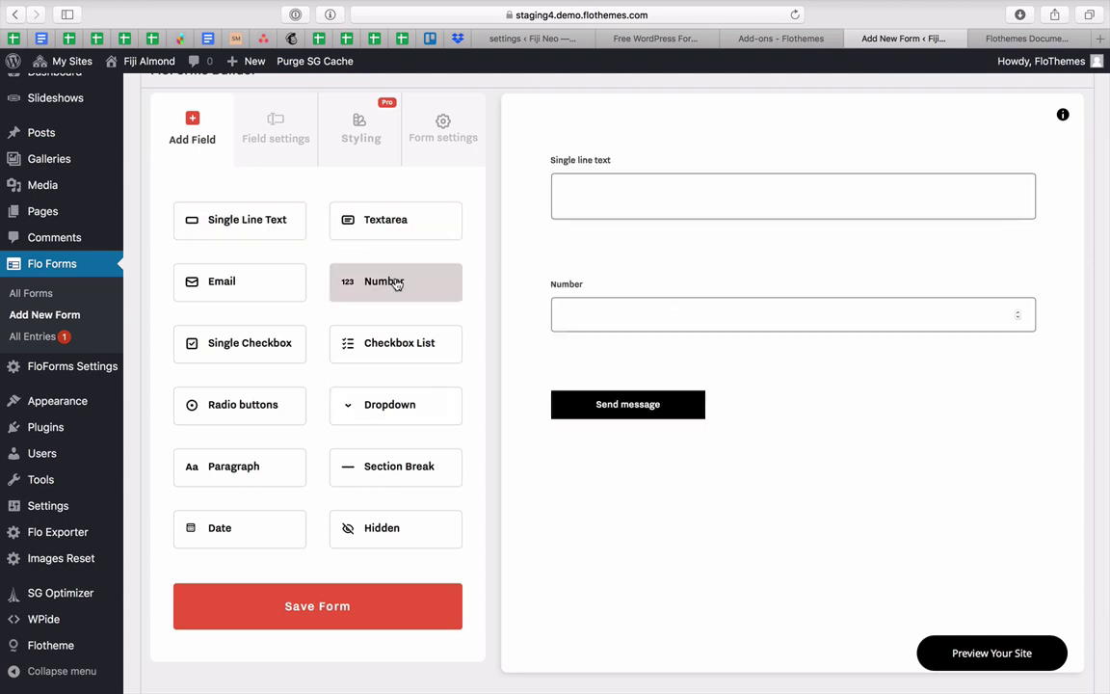
left_click(392, 349)
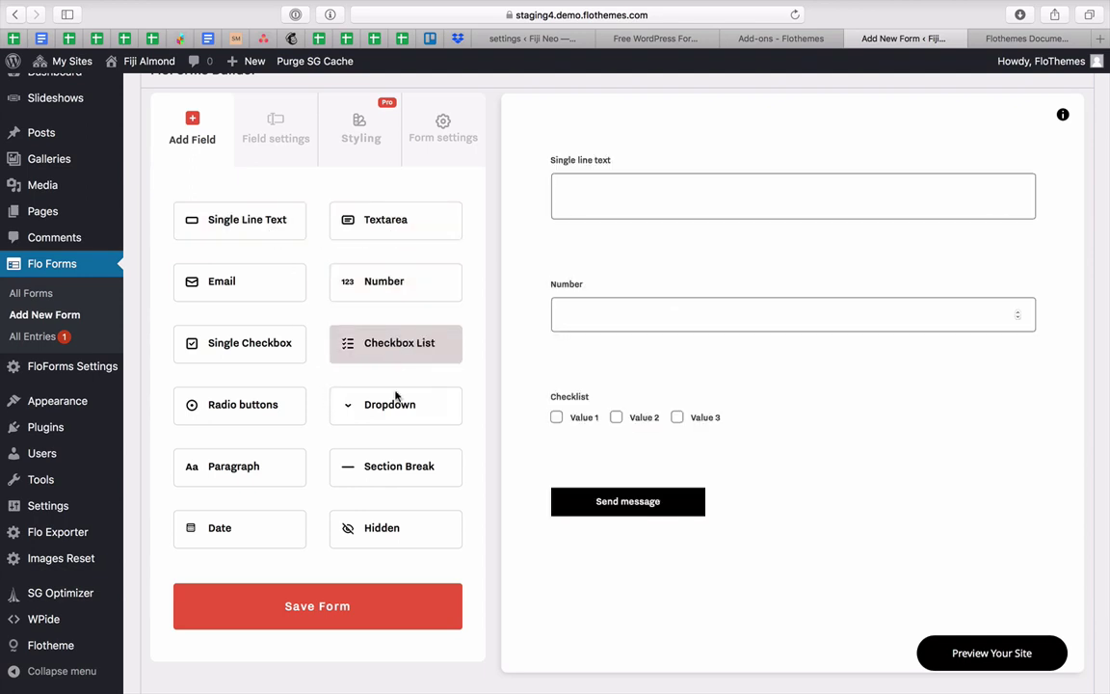
left_click(241, 534)
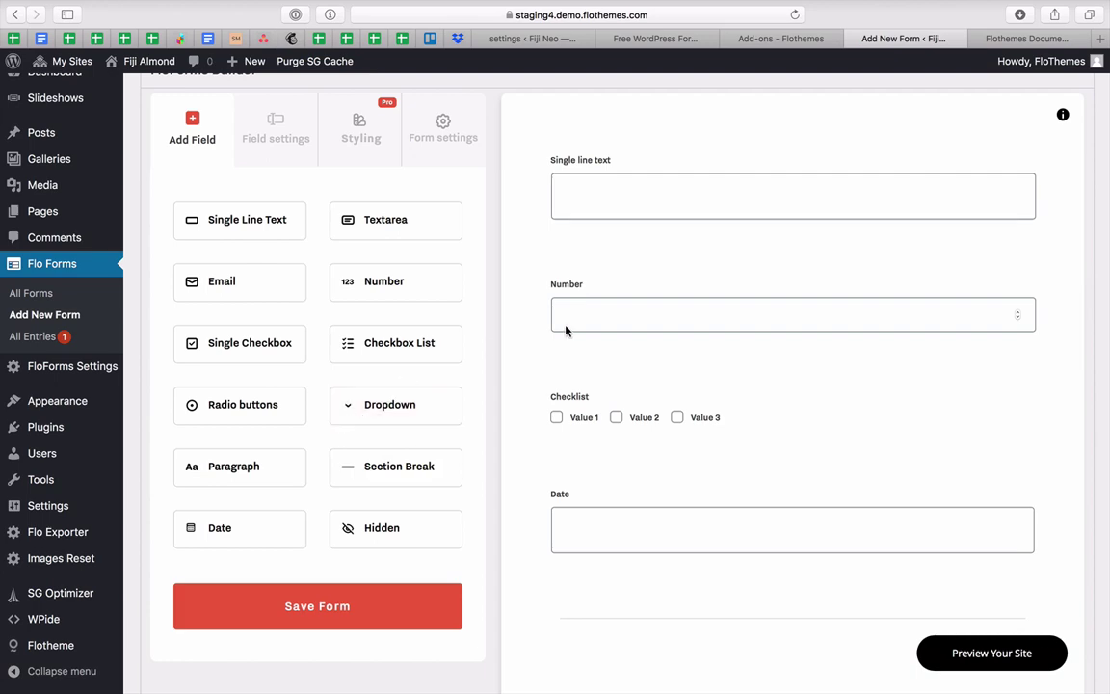
- Drag fields into order: Single line text, Date, Number, Dropdown, divider, Checklist
scroll(604, 325, "down", 3)
scroll(604, 325, "up", 5)
scroll(606, 332, "down", 2)
scroll(607, 331, "down", 3)
left_click_drag(789, 302, 786, 109)
scroll(796, 414, "down", 2)
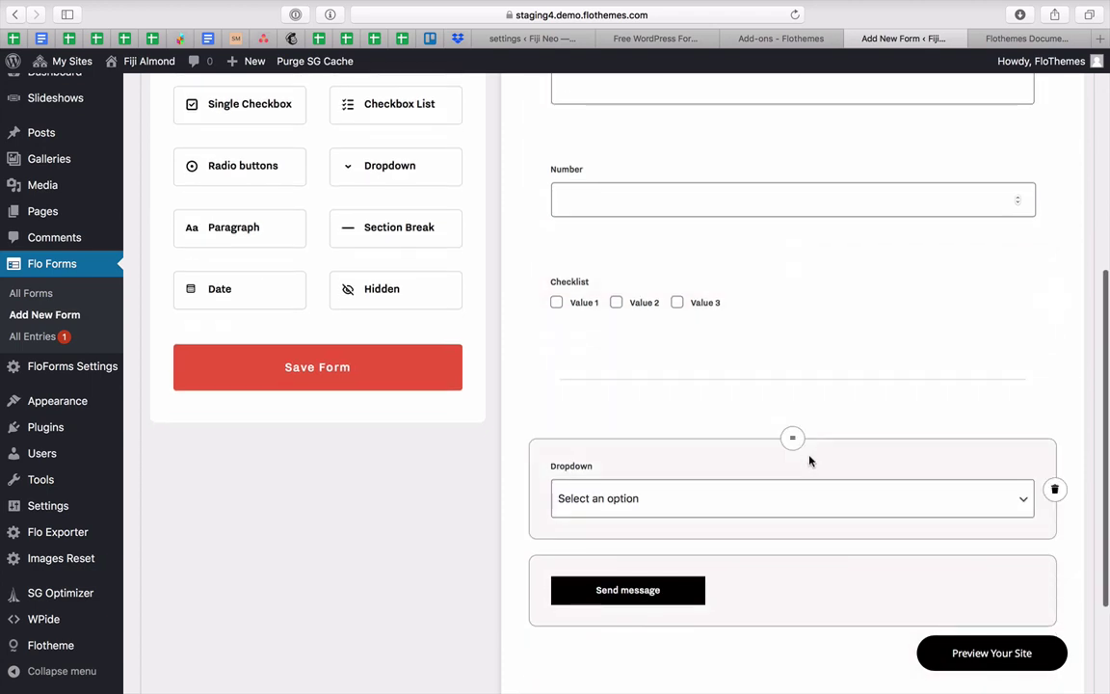
scroll(796, 282, "down", 3)
left_click_drag(792, 437, 794, 174)
scroll(794, 153, "down", 2)
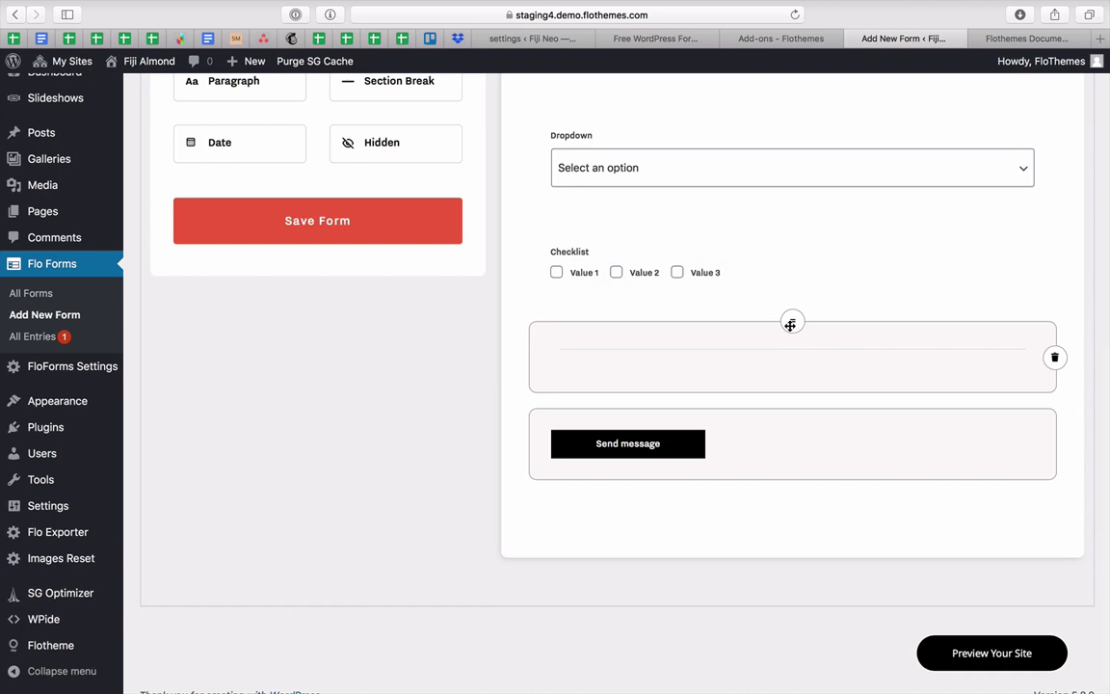
left_click_drag(789, 333, 765, 315)
scroll(766, 314, "up", 6)
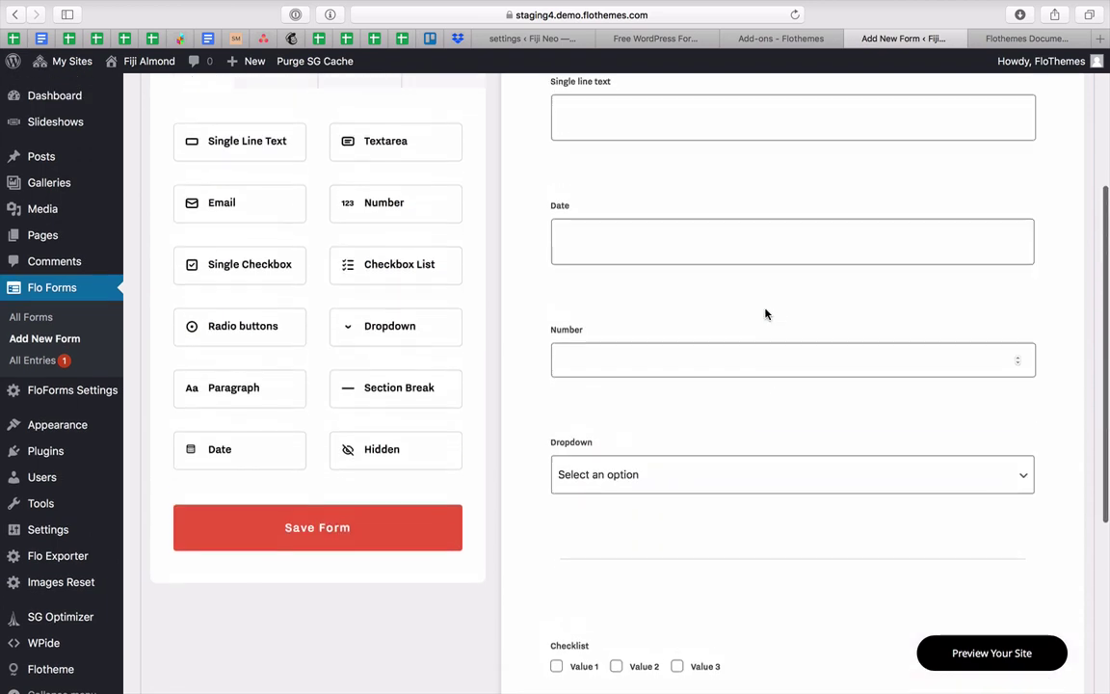
scroll(766, 315, "up", 2)
- Set the Single line text field's width to 50%
left_click(634, 302)
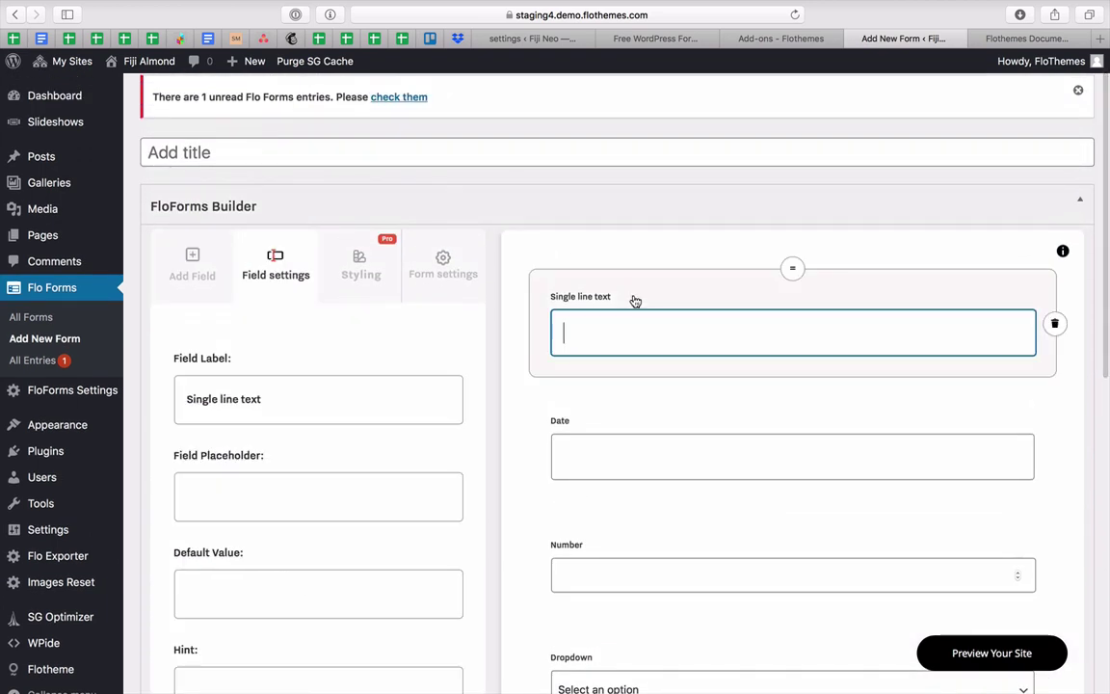
scroll(250, 417, "down", 10)
scroll(251, 416, "up", 8)
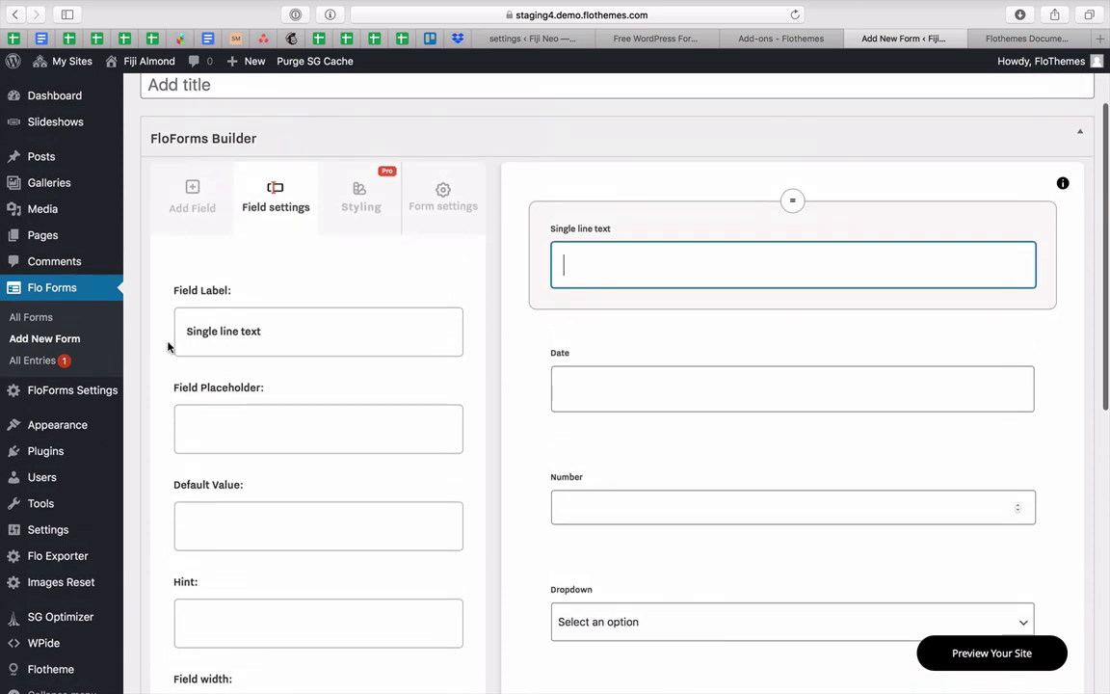
scroll(215, 503, "down", 4)
scroll(327, 403, "down", 5)
left_click(279, 293)
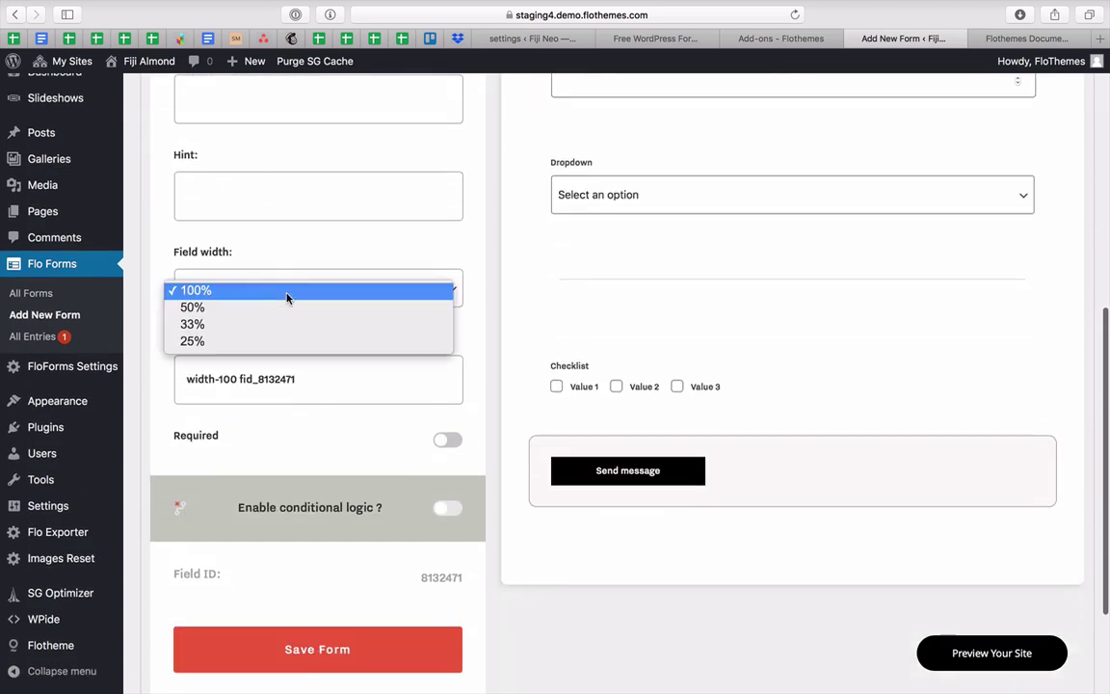
left_click(268, 314)
scroll(602, 311, "up", 1)
scroll(602, 311, "up", 5)
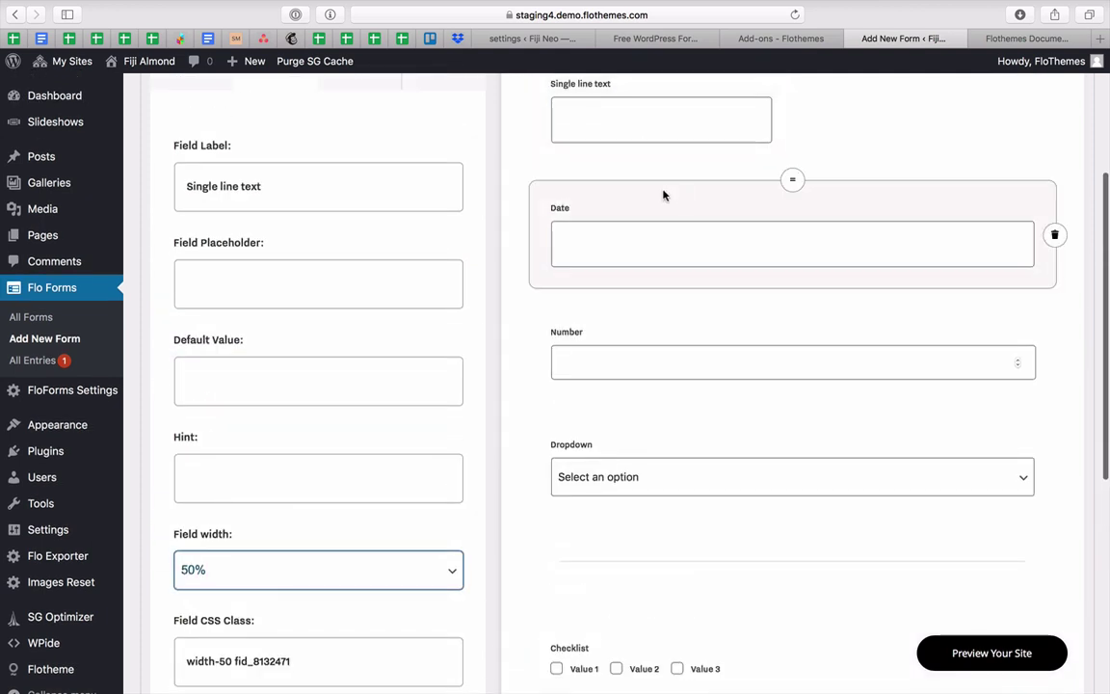
- Set the Date field's width to 50% so it sits beside the text field
left_click(643, 183)
scroll(327, 496, "down", 6)
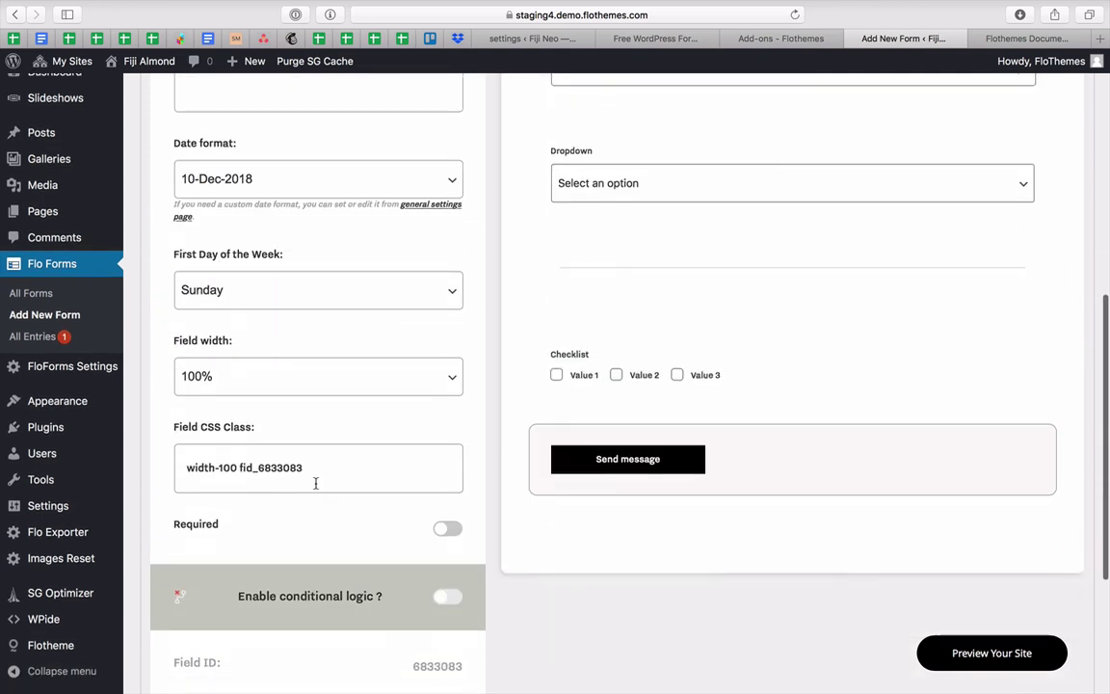
left_click(282, 376)
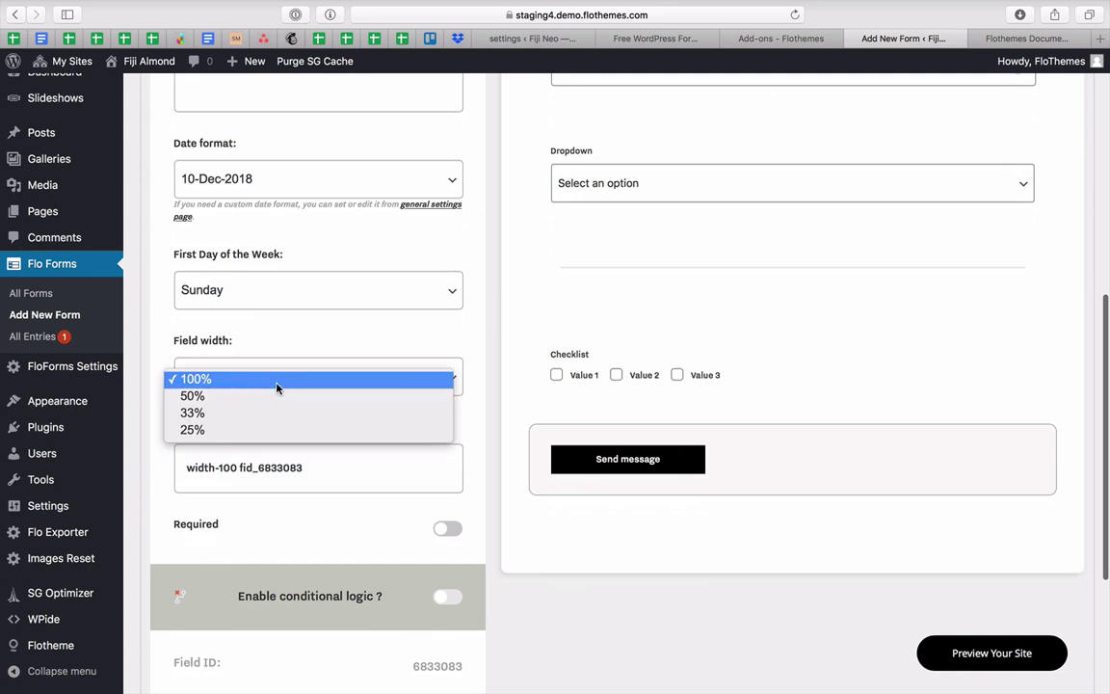
left_click(253, 397)
scroll(651, 302, "up", 7)
scroll(651, 301, "up", 3)
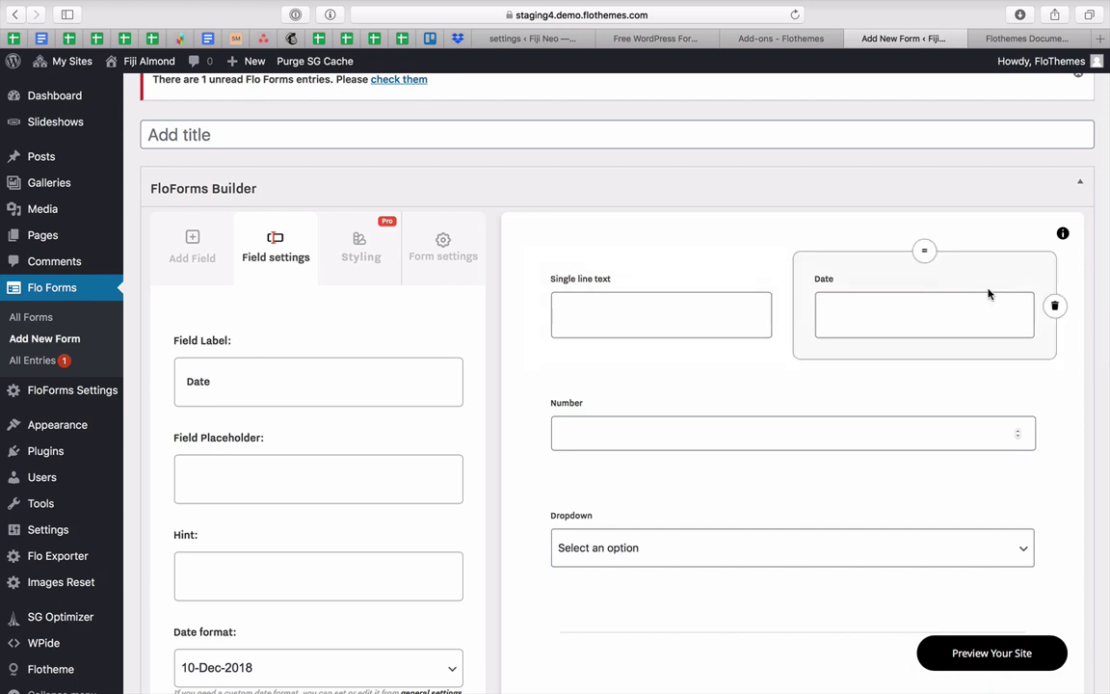
- In Form settings, enter the recipient email address
left_click(457, 256)
scroll(412, 431, "down", 3)
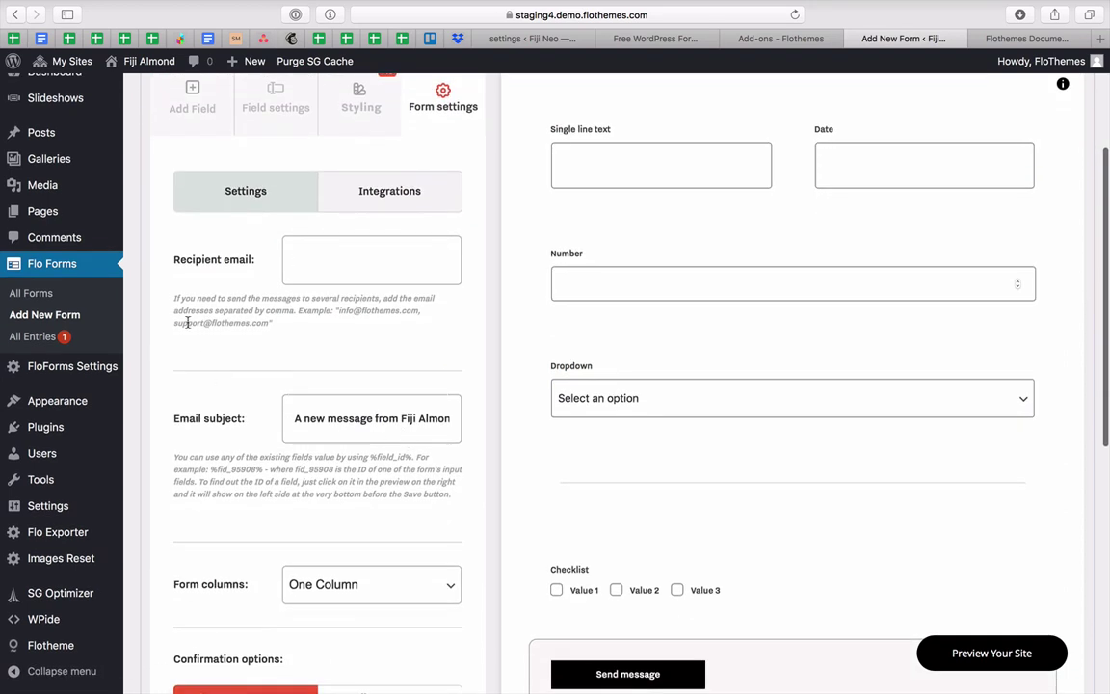
left_click(270, 262)
scroll(248, 344, "down", 3)
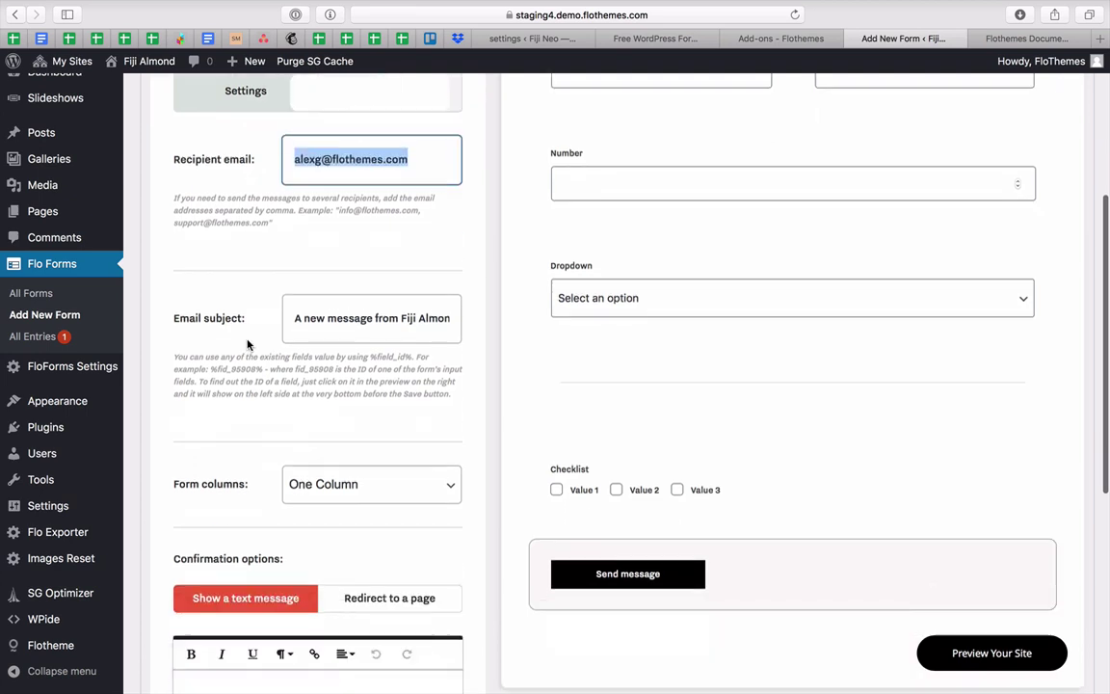
left_click_drag(321, 249, 478, 278)
scroll(350, 411, "down", 4)
- Keep Form columns at One Column and set the confirmation to Redirect to a page
left_click(381, 229)
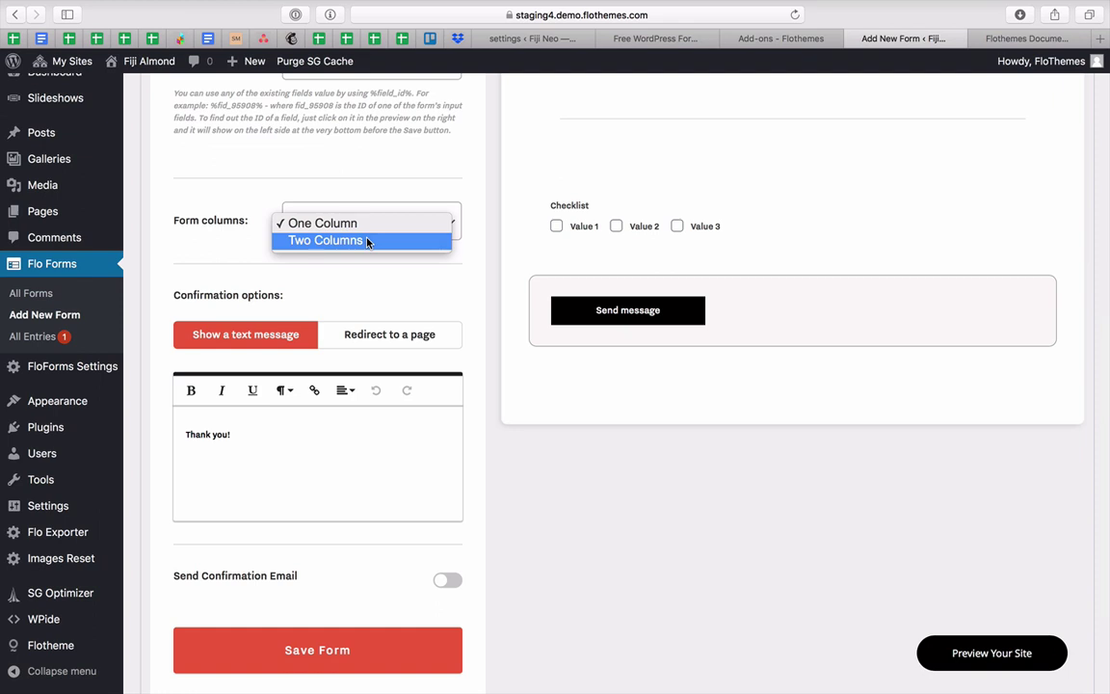
left_click(316, 456)
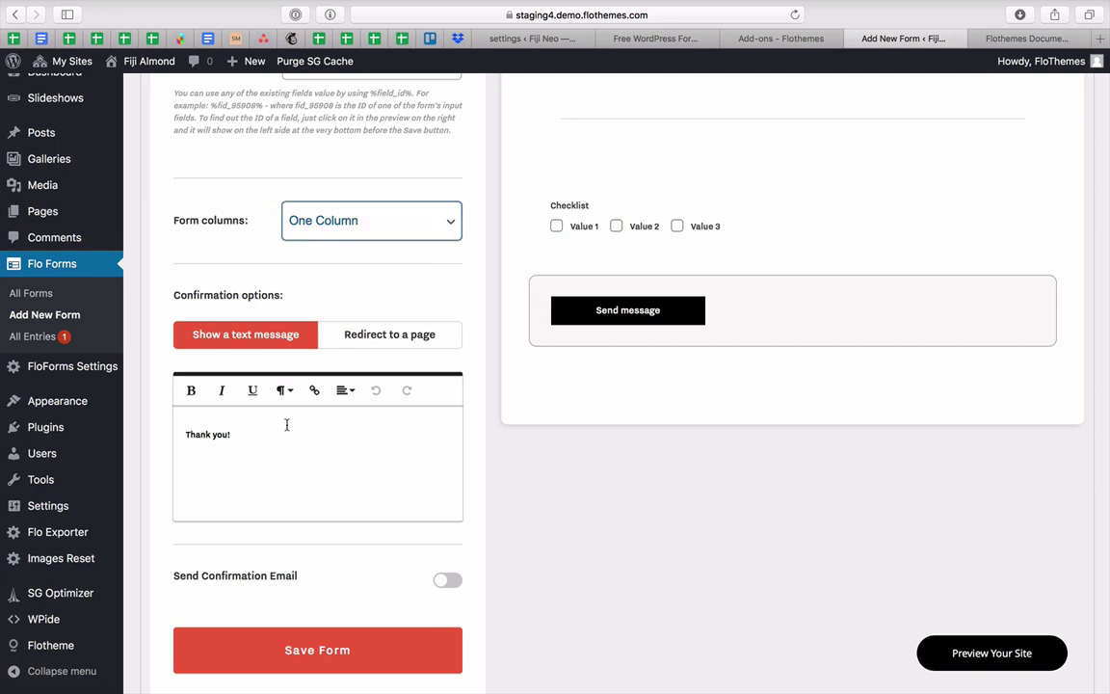
left_click_drag(241, 434, 165, 421)
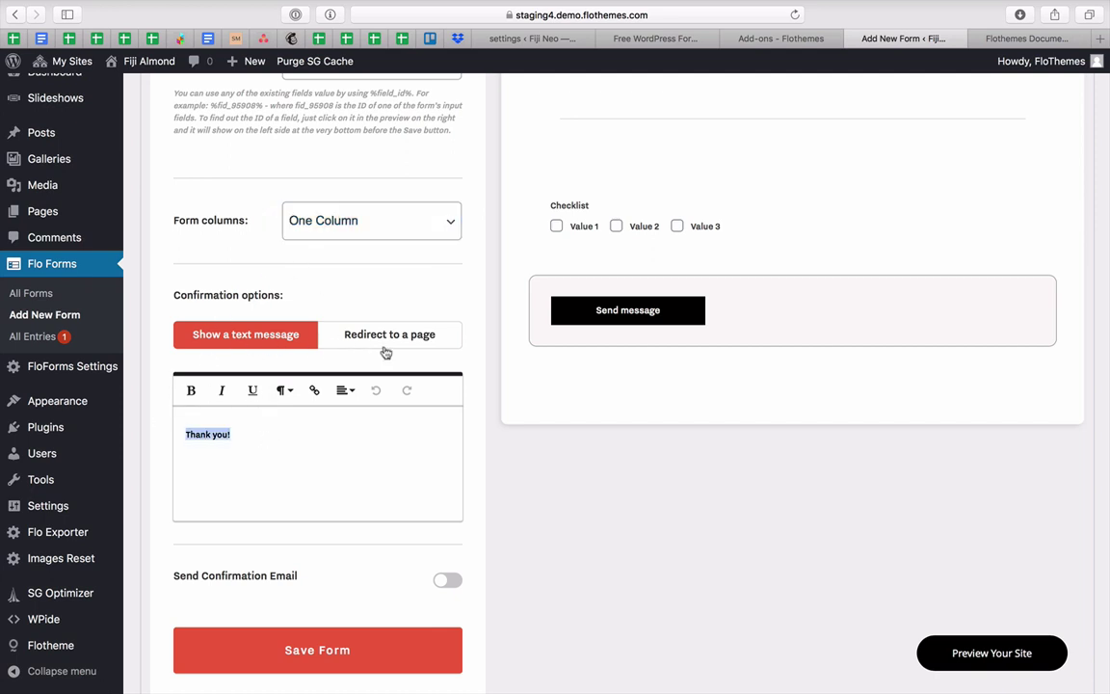
left_click(349, 336)
- Enable Send Confirmation Email with subject 'Submission Confirmation' and review its fields
scroll(368, 421, "down", 2)
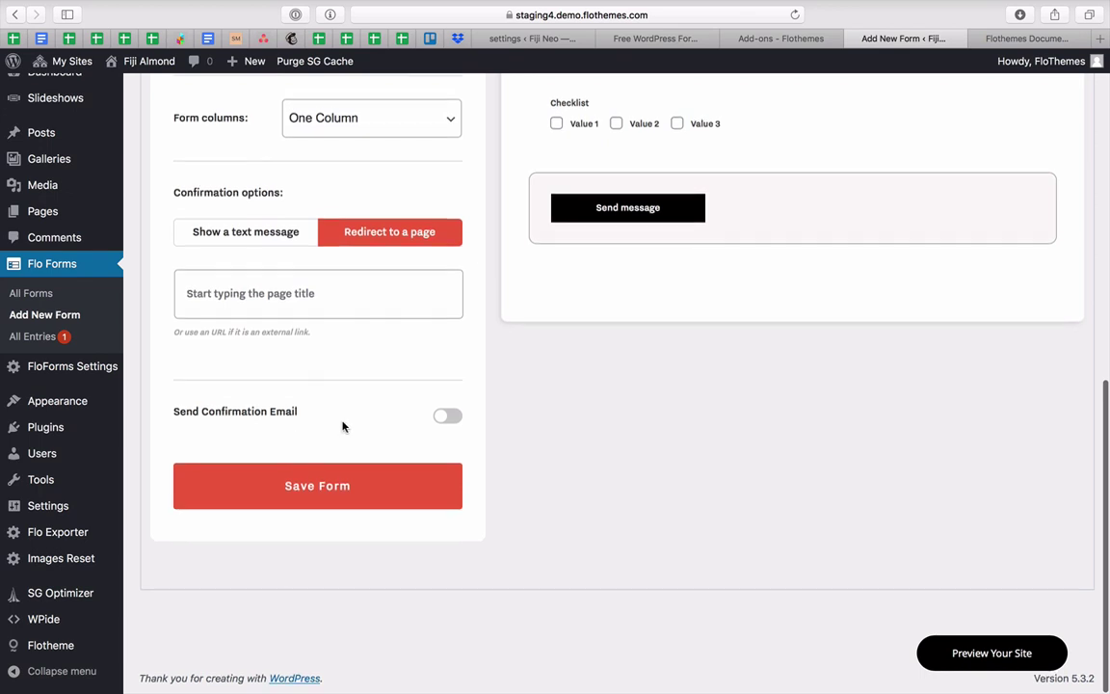
left_click(454, 419)
scroll(376, 302, "down", 2)
scroll(377, 298, "down", 3)
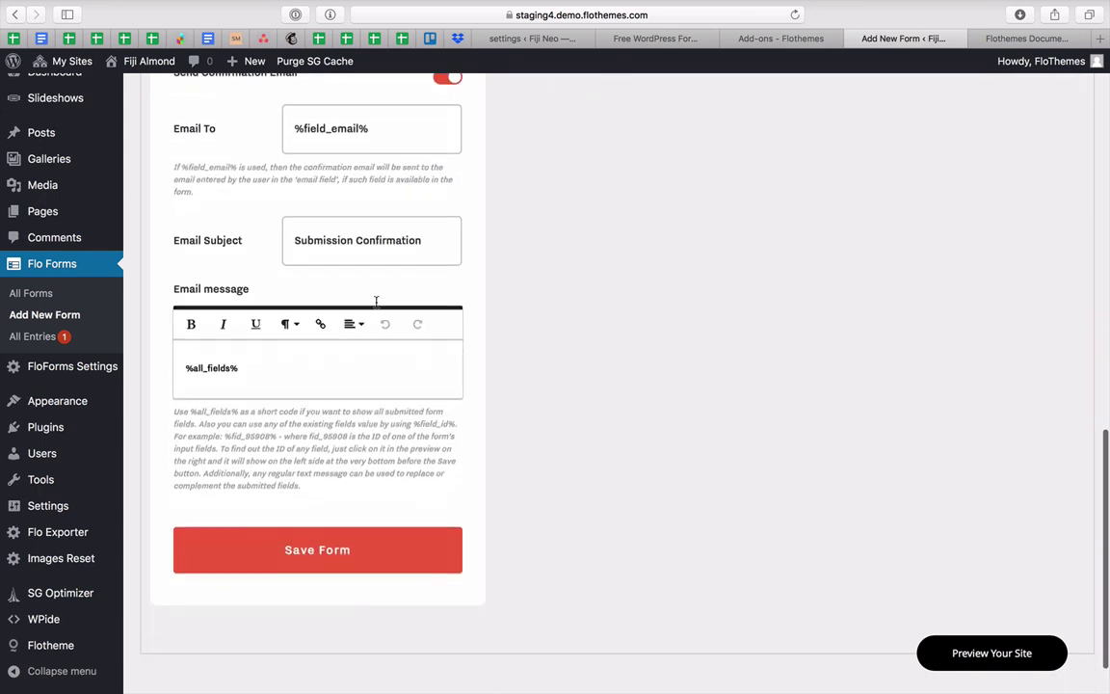
scroll(337, 270, "up", 1)
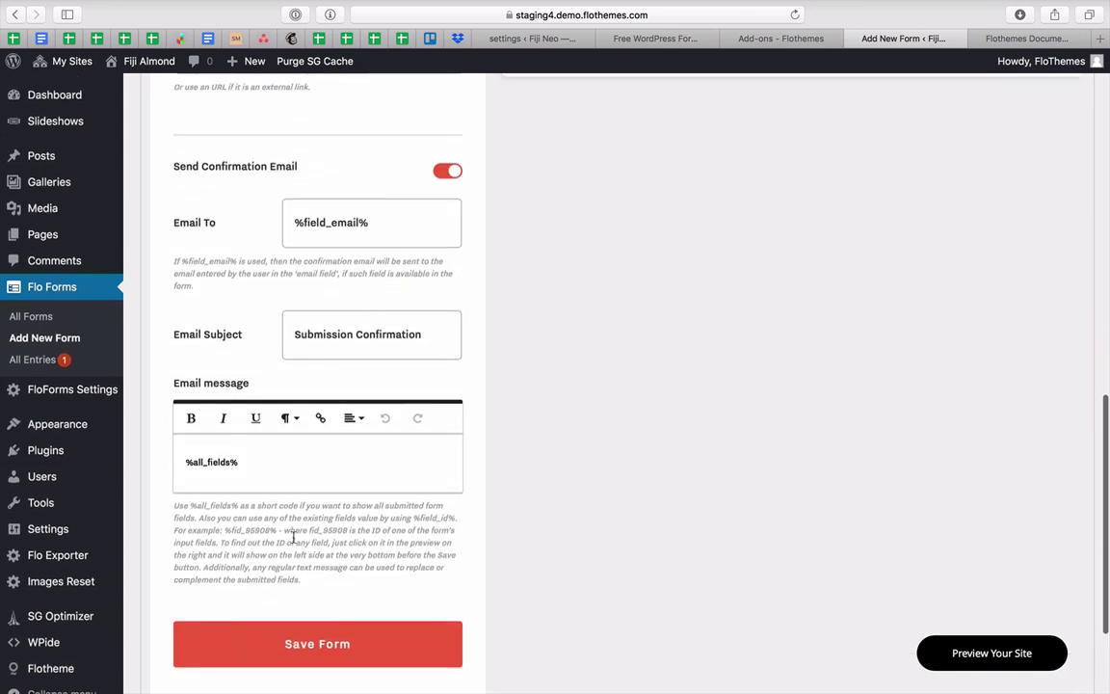
scroll(369, 474, "down", 1)
scroll(369, 473, "up", 4)
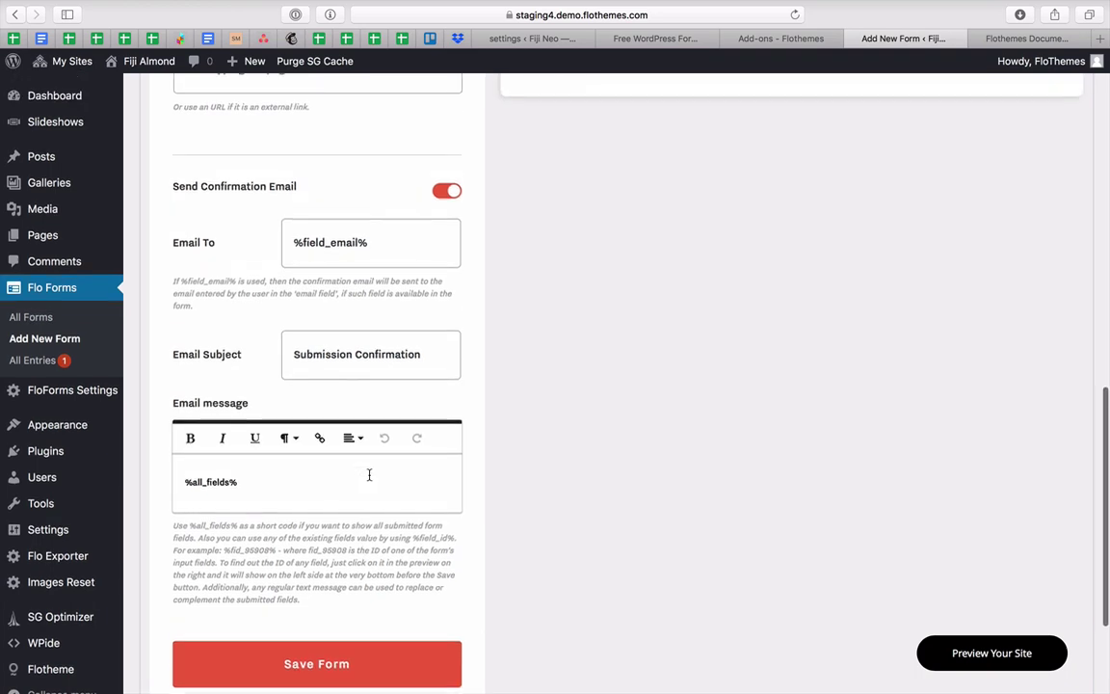
scroll(327, 487, "down", 4)
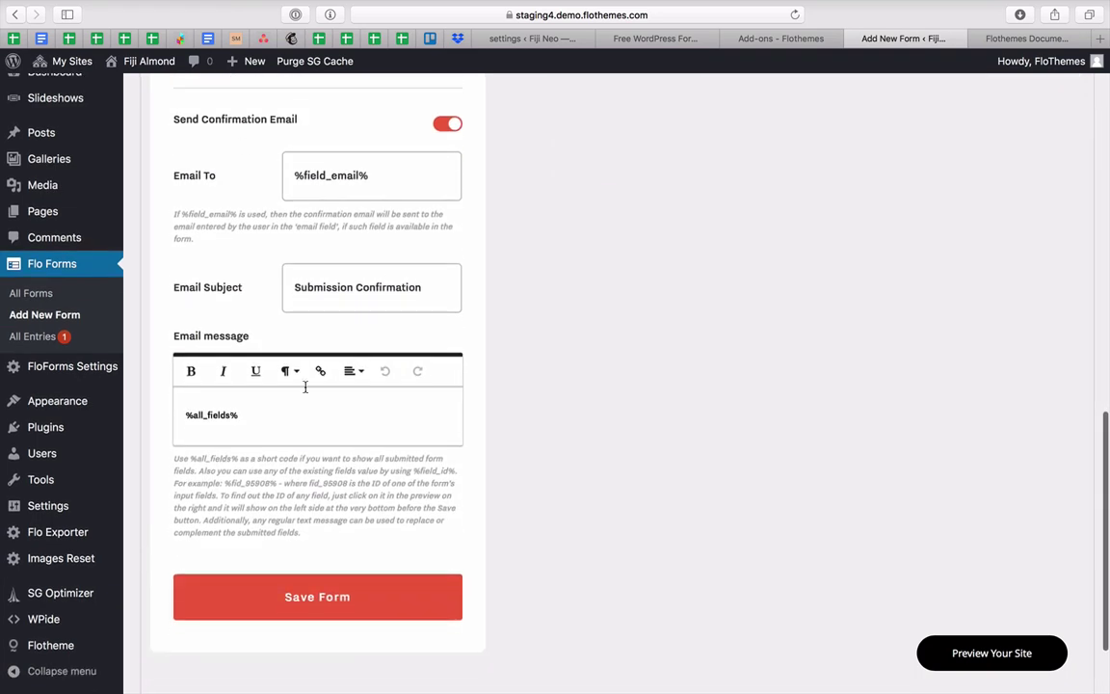
scroll(304, 389, "up", 10)
scroll(304, 392, "up", 1)
- Delete the Recipient email address so the field is empty
key("super+a")
key("BackSpace")
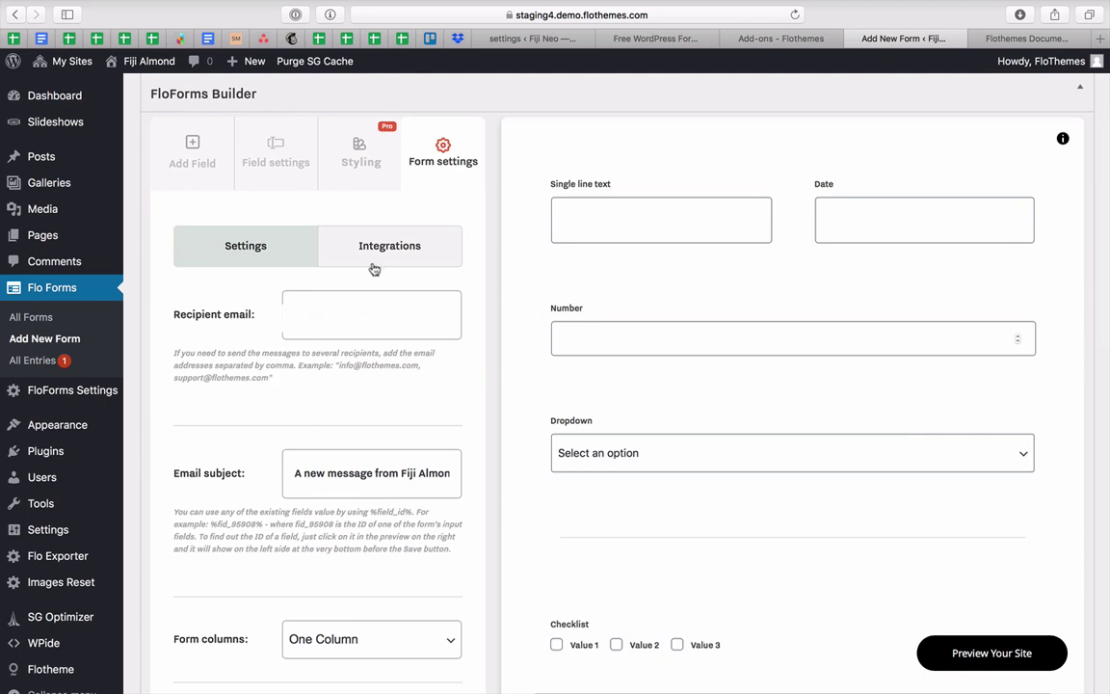
scroll(426, 406, "up", 3)
scroll(427, 408, "down", 2)
left_click(354, 238)
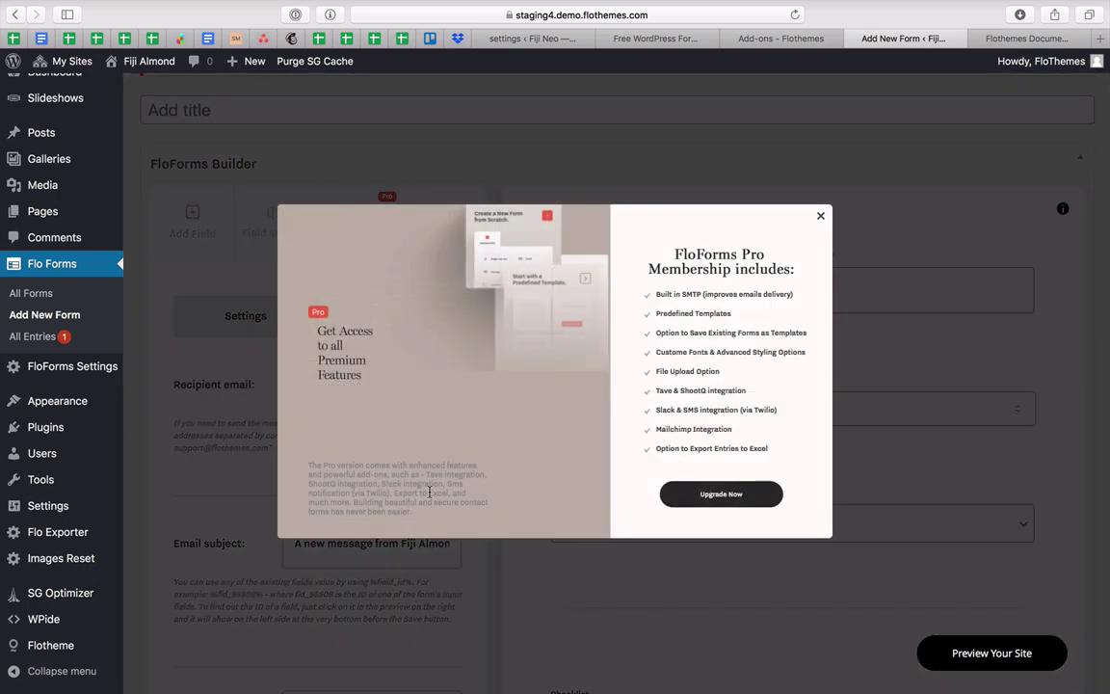
left_click(820, 216)
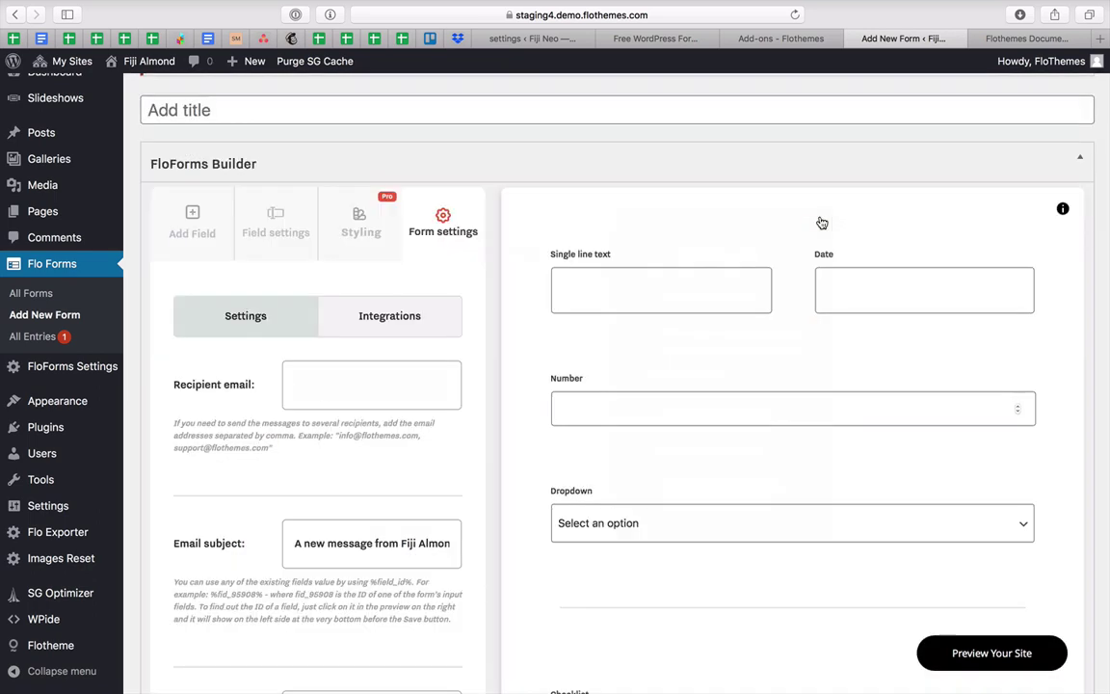
left_click(535, 38)
- From the Fiji Neo forms list, open the Lorem Ipsum form for editing
left_click(51, 397)
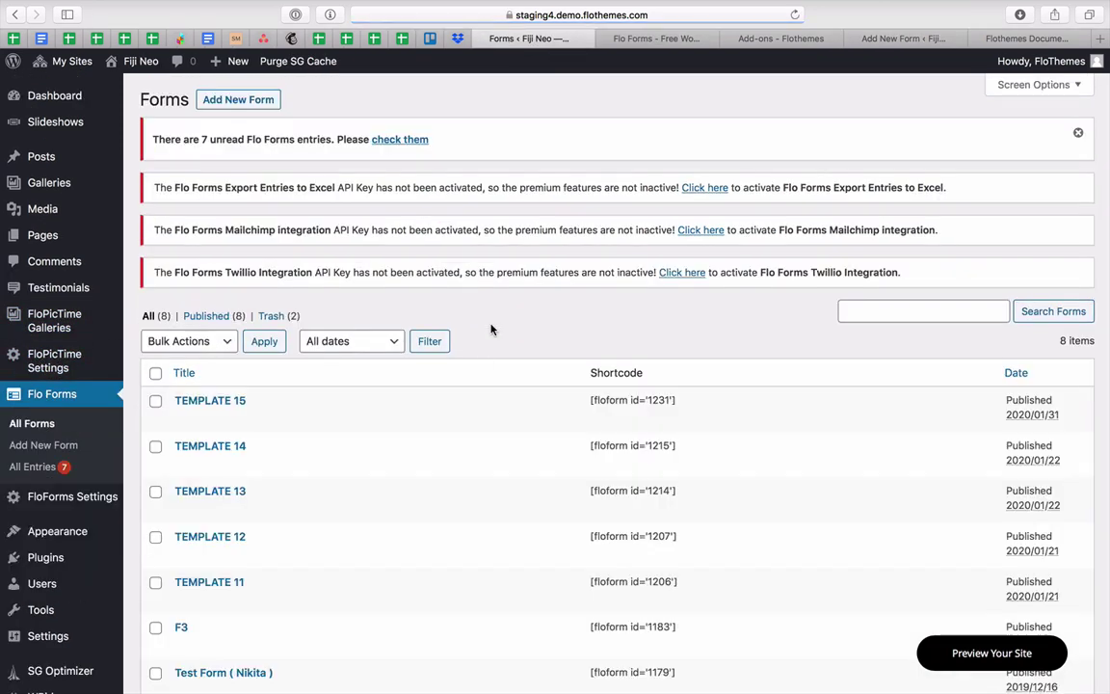
scroll(491, 330, "down", 3)
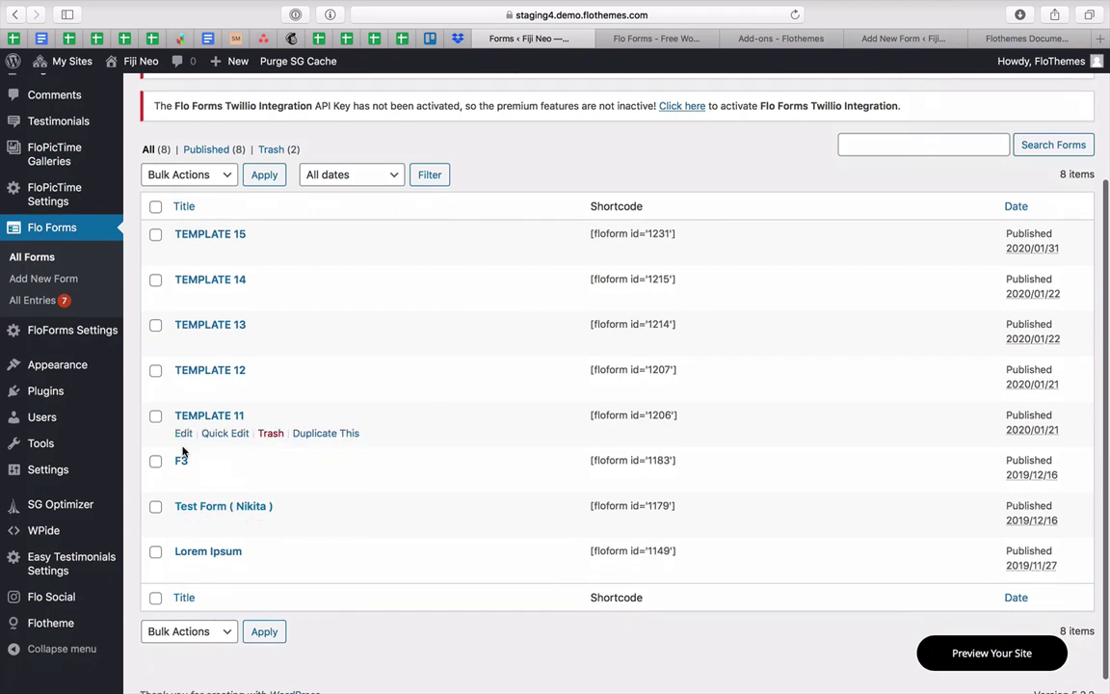
left_click(195, 552)
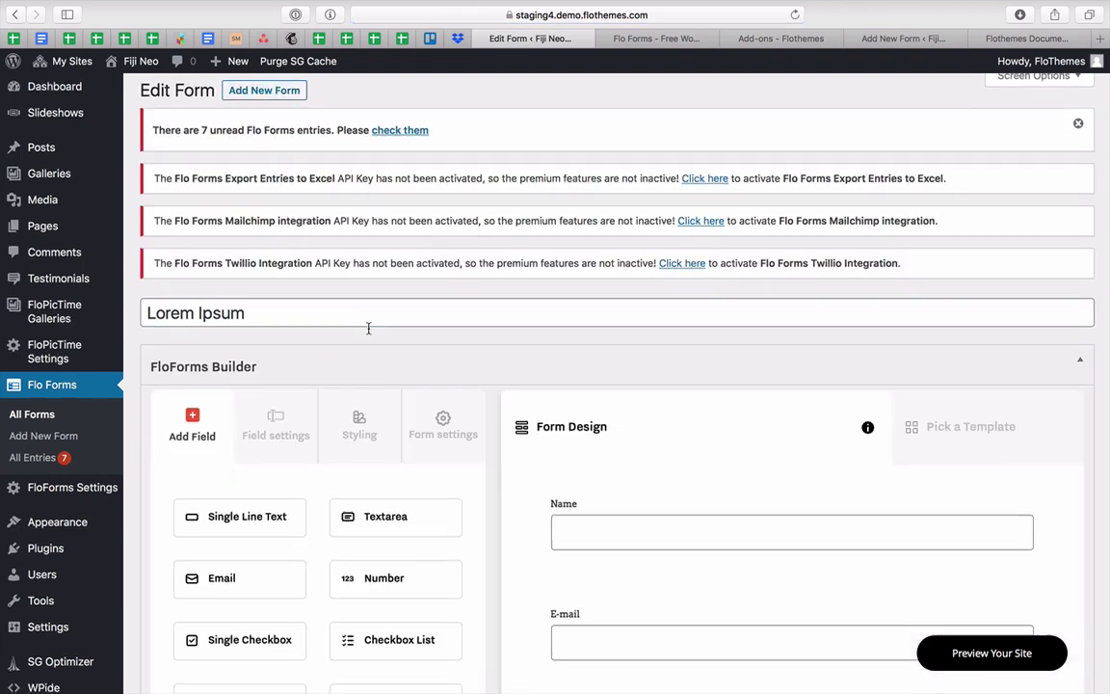
scroll(366, 308, "down", 3)
left_click(360, 285)
- Look through the Padding, Colors and Button styling sub-tabs, then return to Fonts
scroll(359, 279, "down", 5)
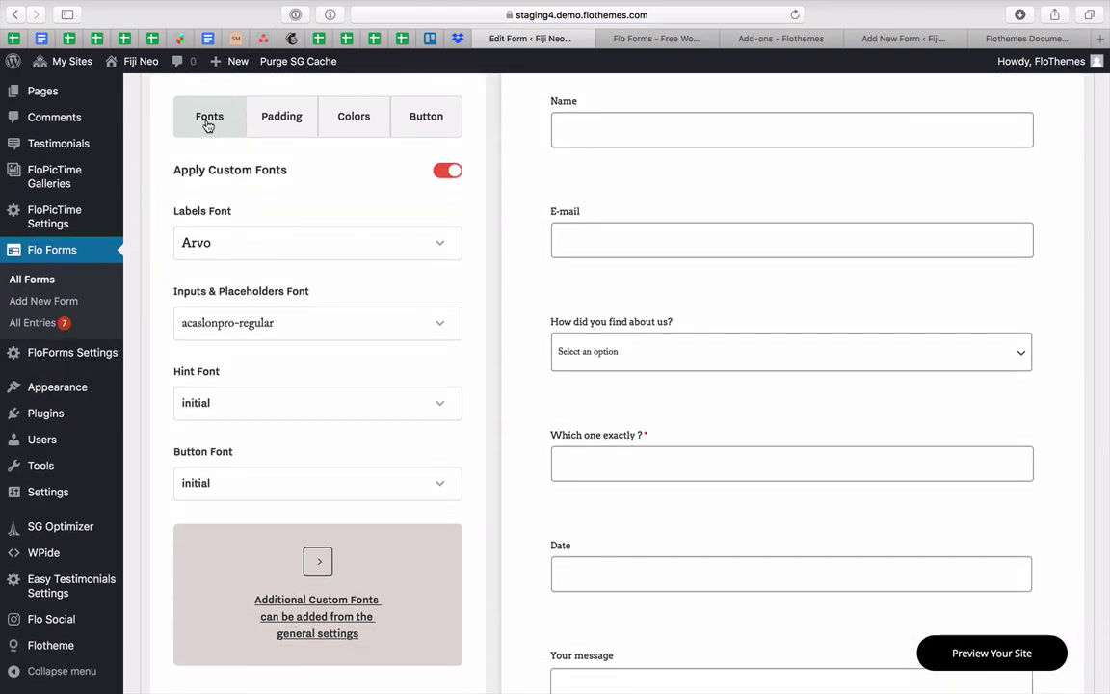
left_click(297, 116)
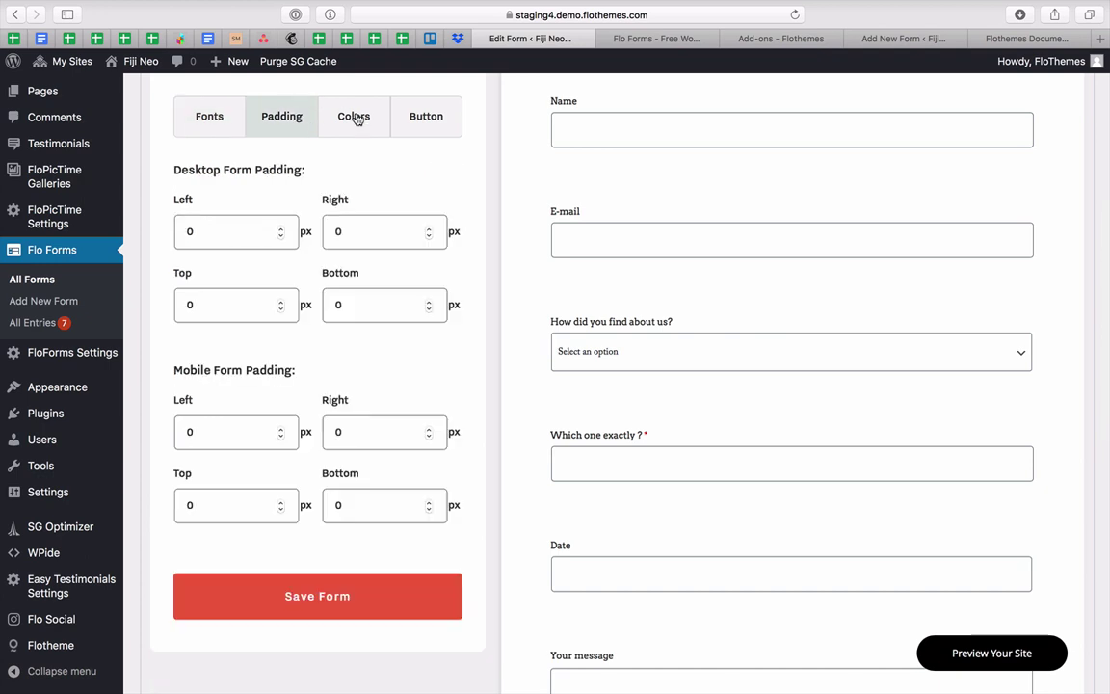
left_click(359, 116)
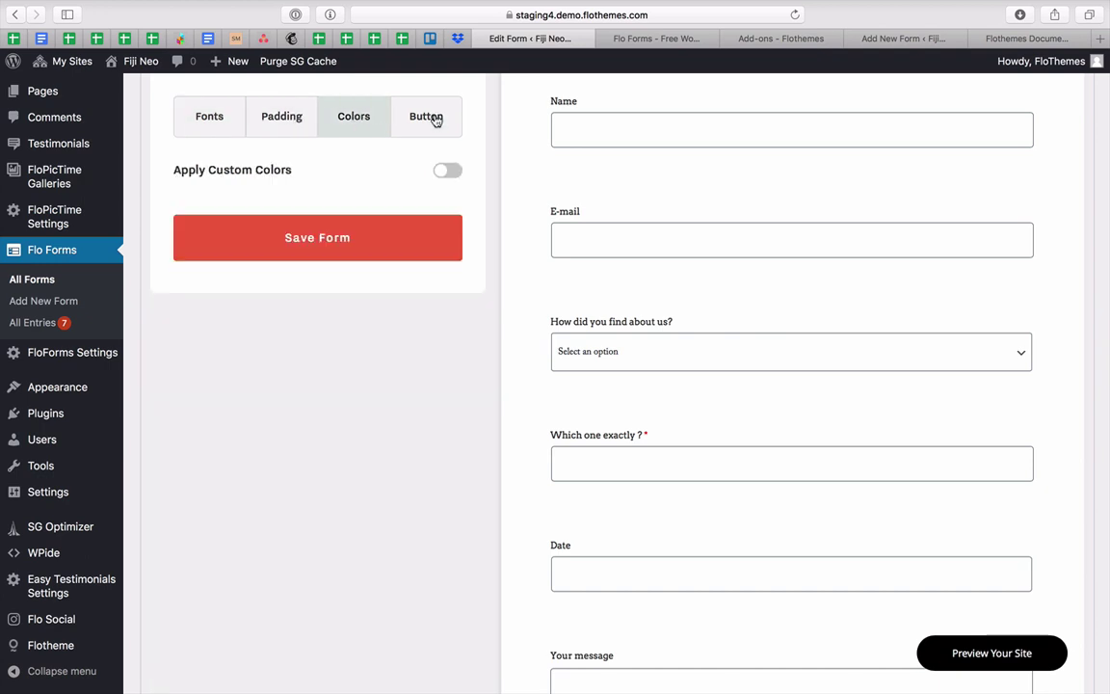
left_click(436, 120)
left_click(209, 120)
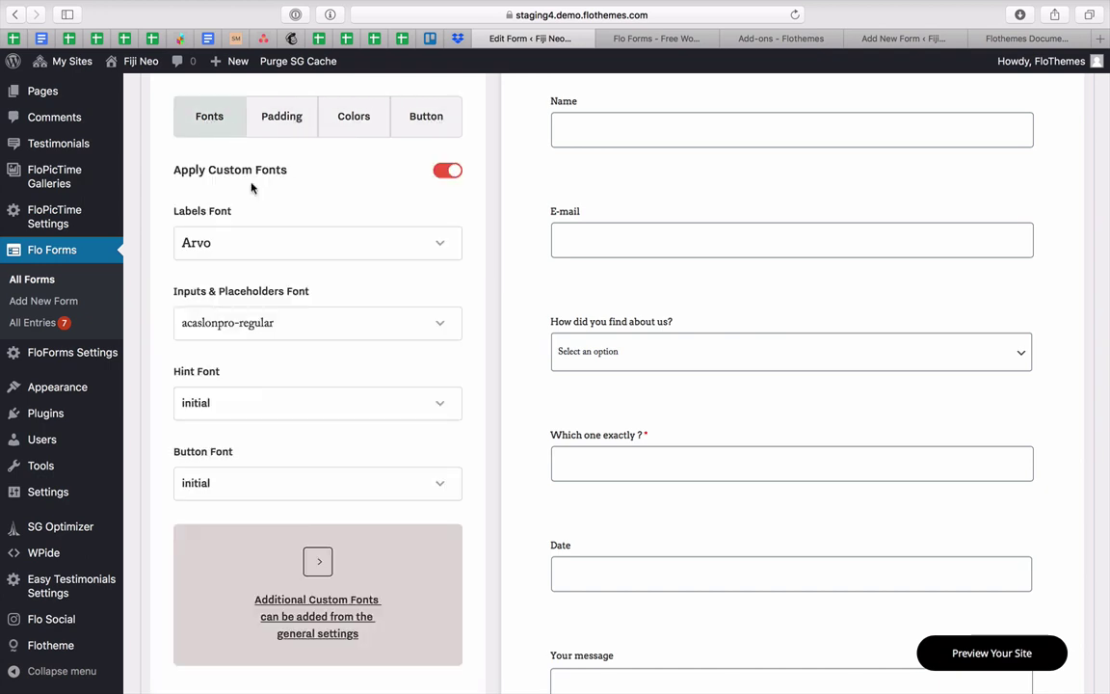
- Peek at Labels Font, then expand Inputs & Placeholders Font and check its font families unchanged
left_click(252, 247)
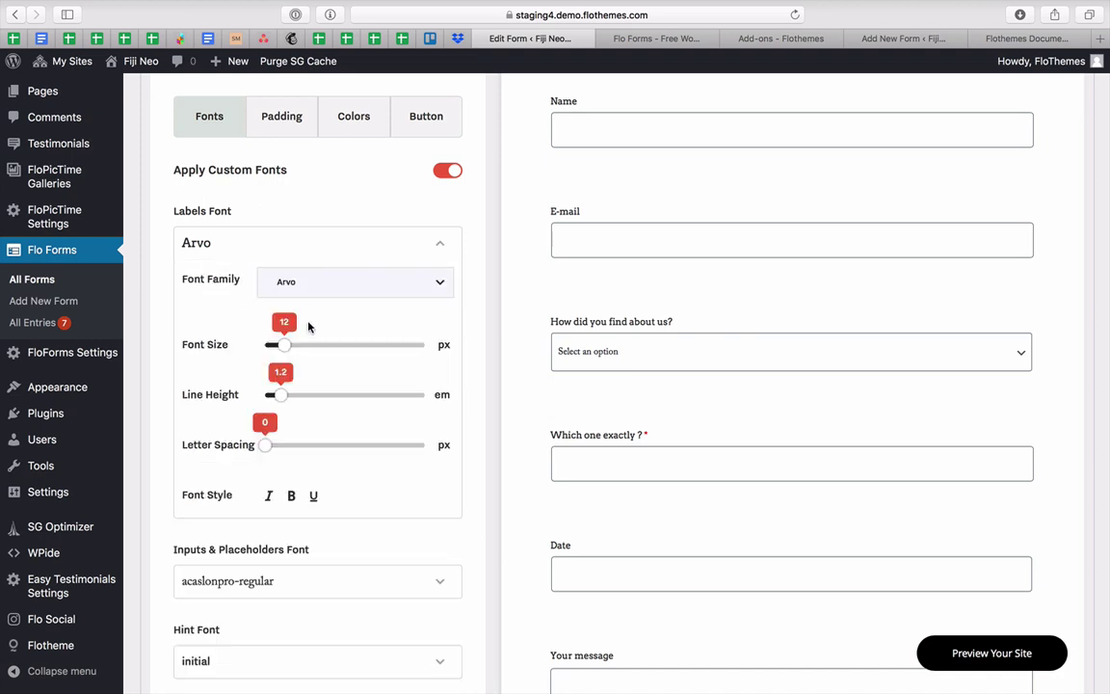
left_click(258, 243)
scroll(318, 390, "up", 1)
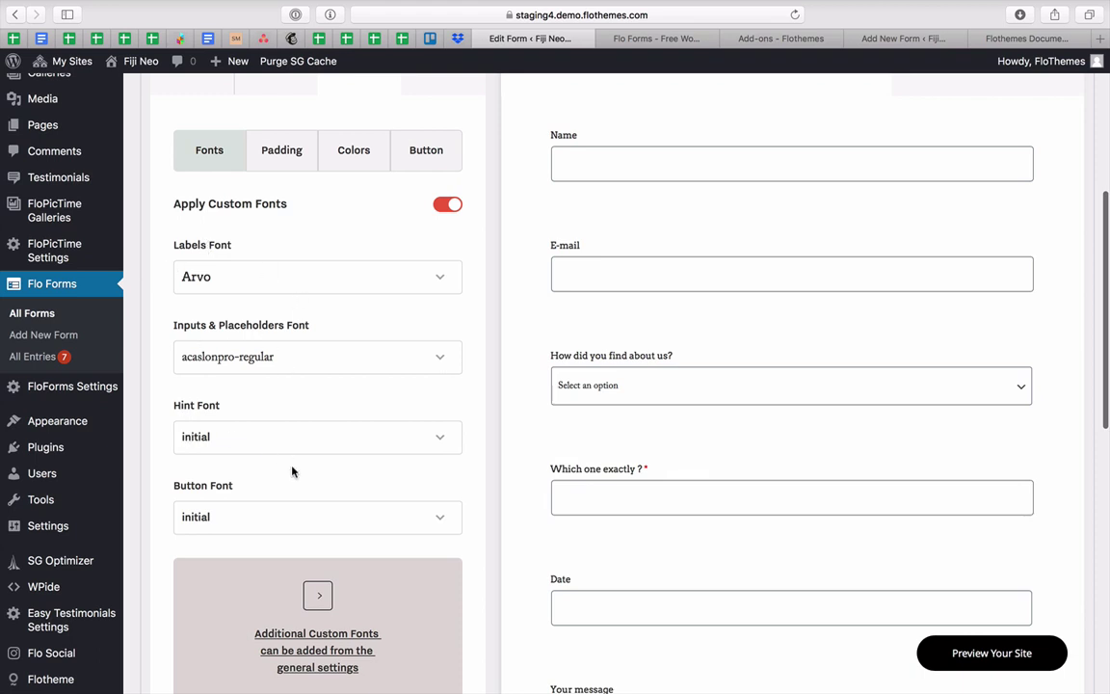
left_click(248, 364)
scroll(305, 406, "down", 3)
scroll(303, 402, "up", 2)
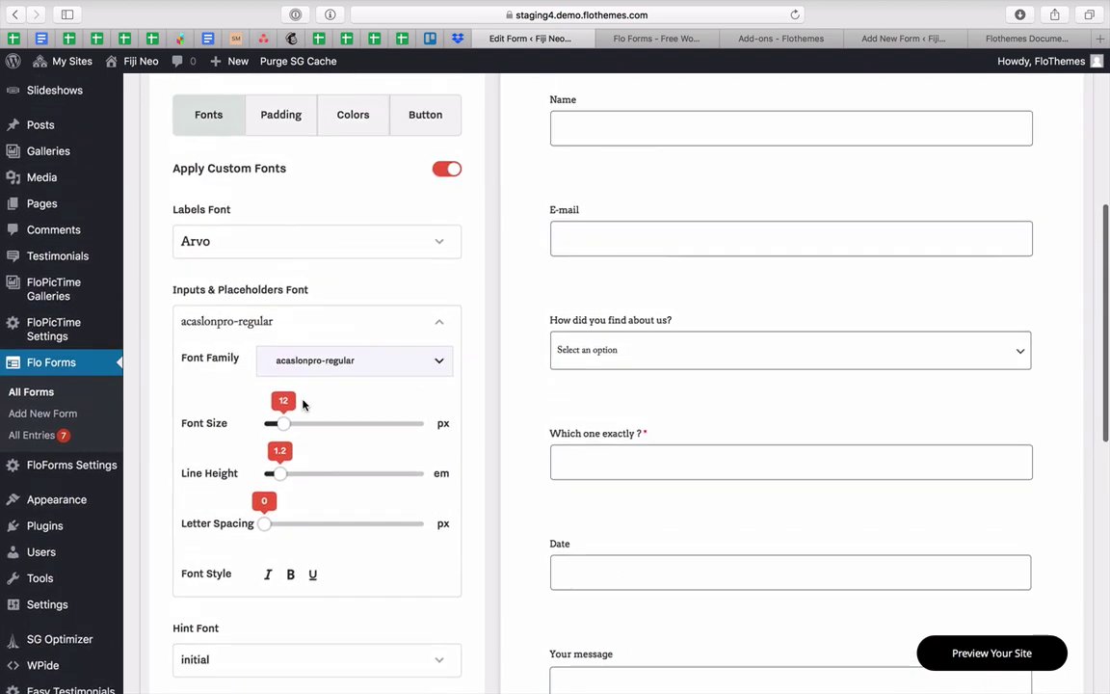
left_click(328, 366)
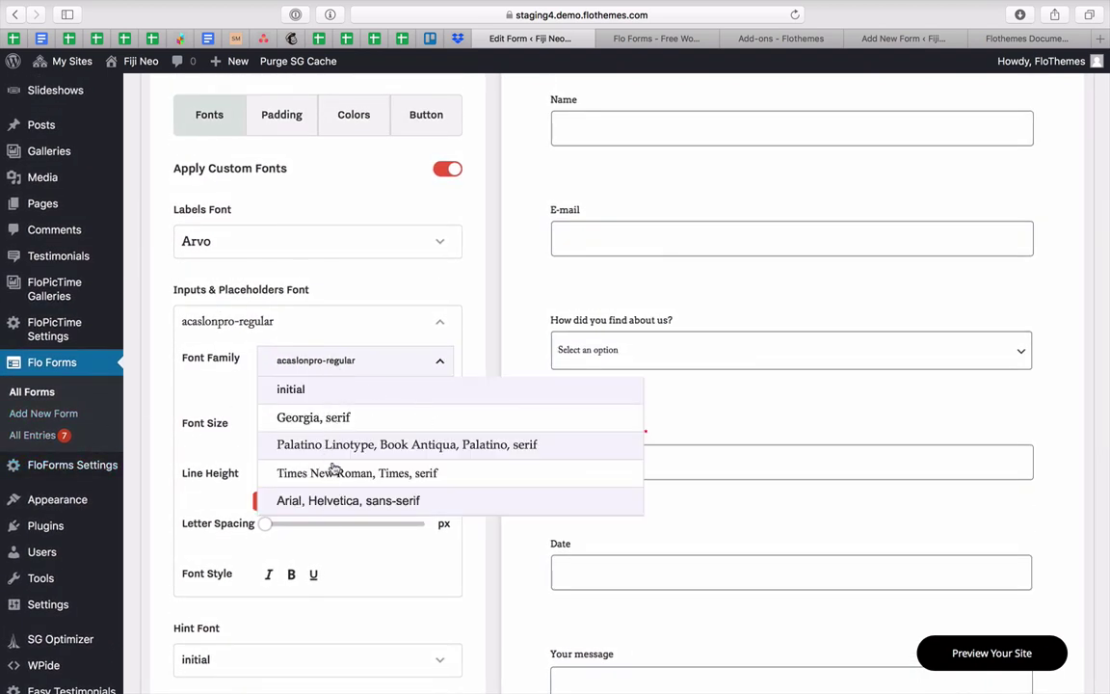
left_click(426, 366)
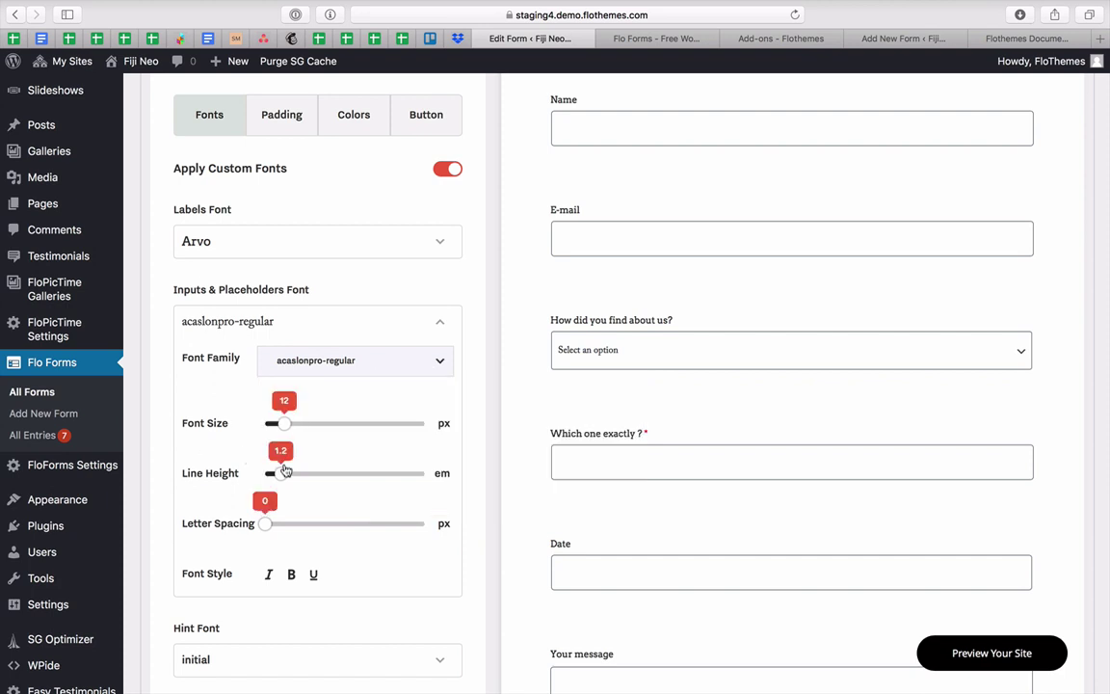
- Toggle italic and bold on then off, leaving the input text plain and not underlined
left_click(269, 575)
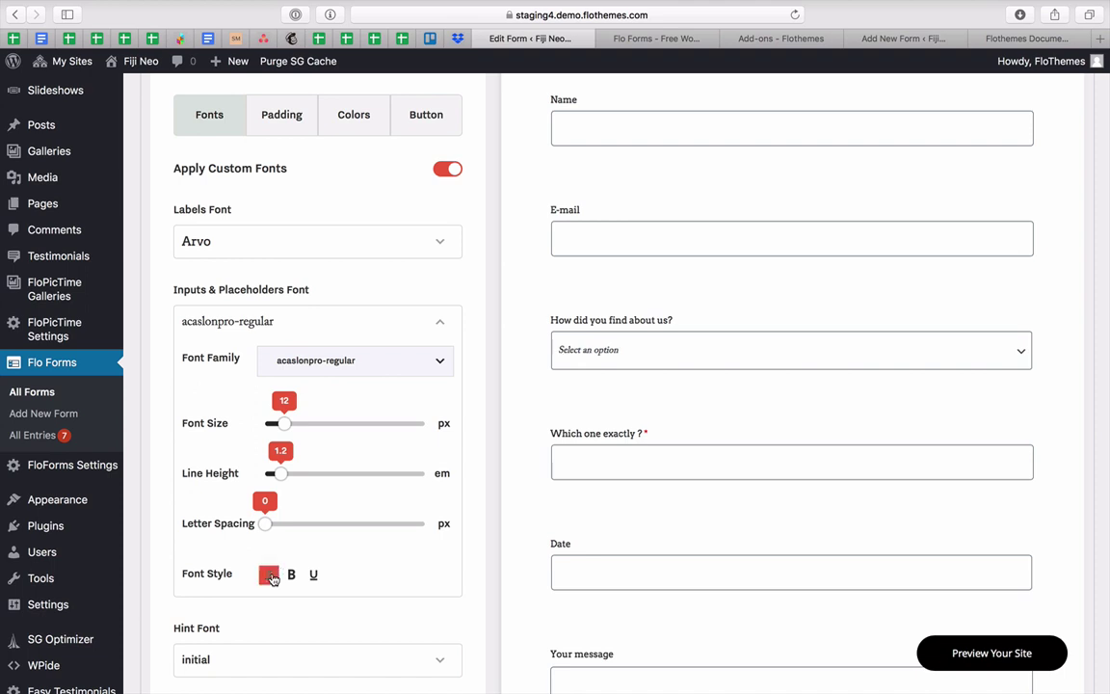
left_click(291, 575)
left_click(292, 575)
left_click(269, 575)
left_click(313, 575)
scroll(306, 457, "up", 3)
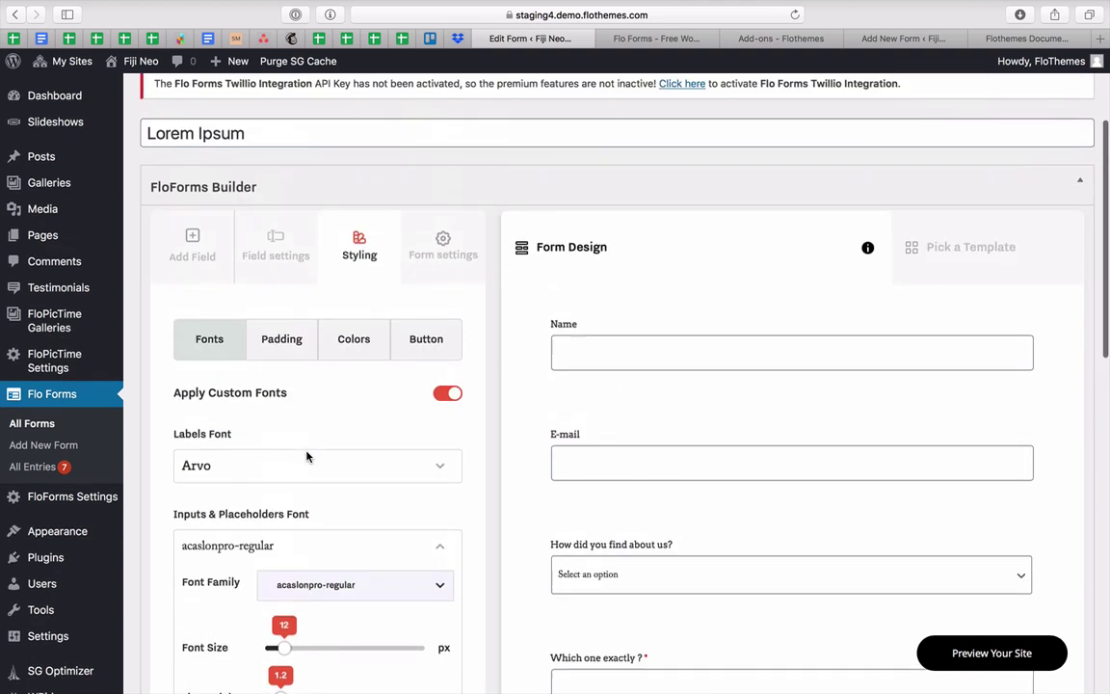
- Review the Padding sub-tab's desktop and mobile form padding values, all 0 px
left_click(281, 339)
scroll(360, 372, "down", 3)
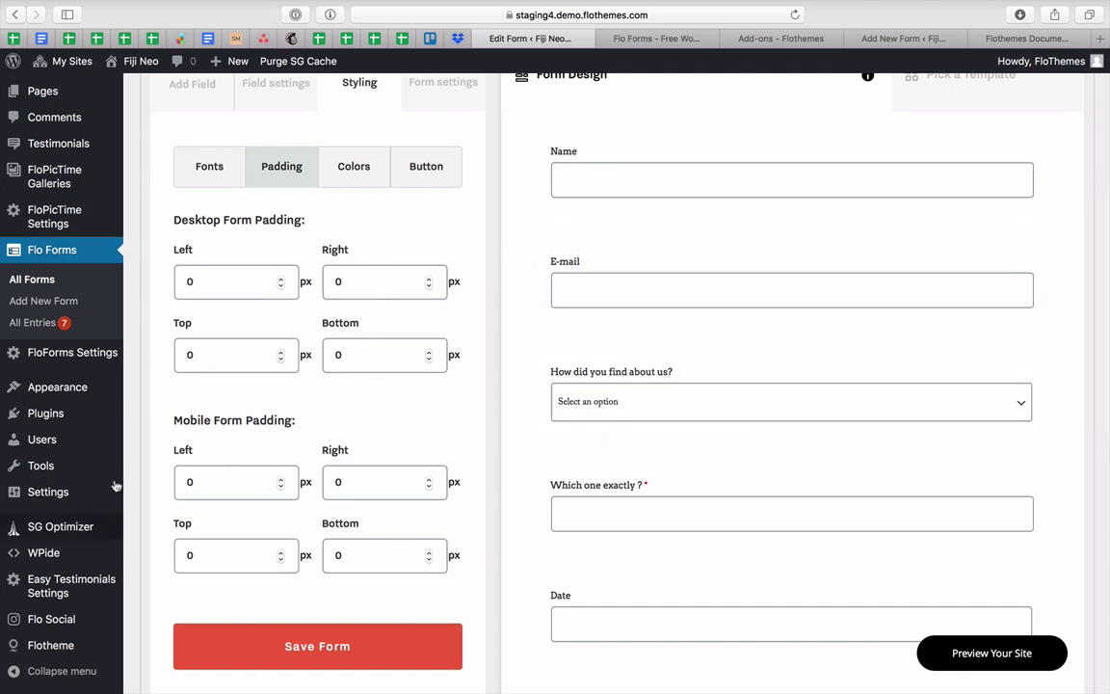
scroll(182, 546, "up", 2)
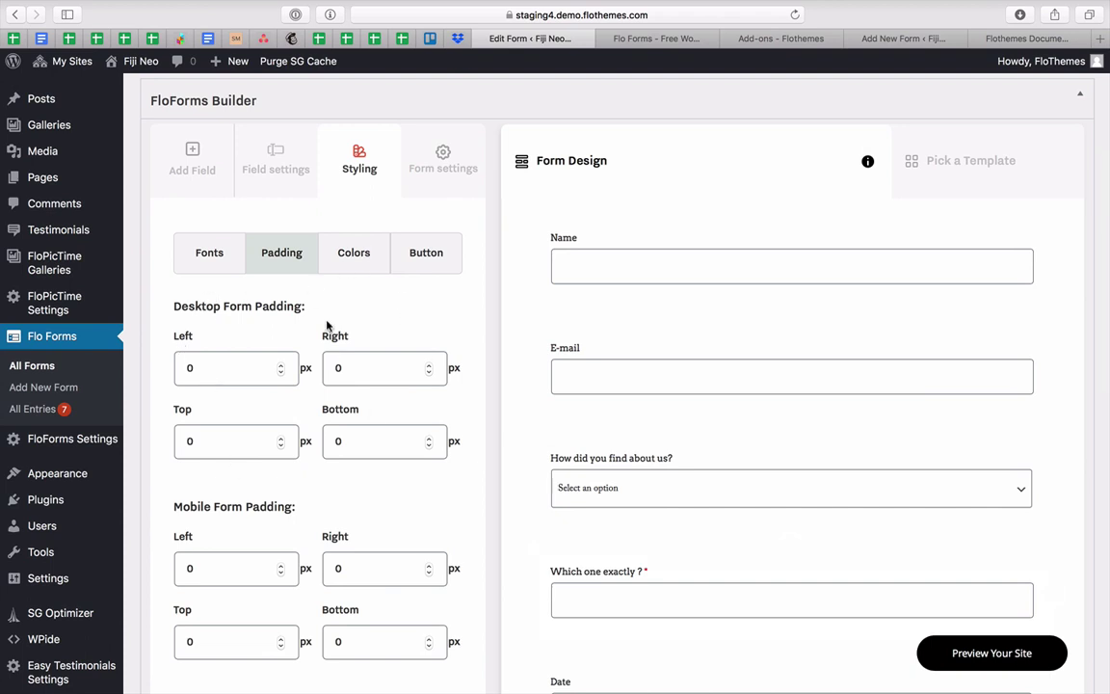
- Turn on Apply Custom Colors and give the form background a dark mauve colour
left_click(354, 253)
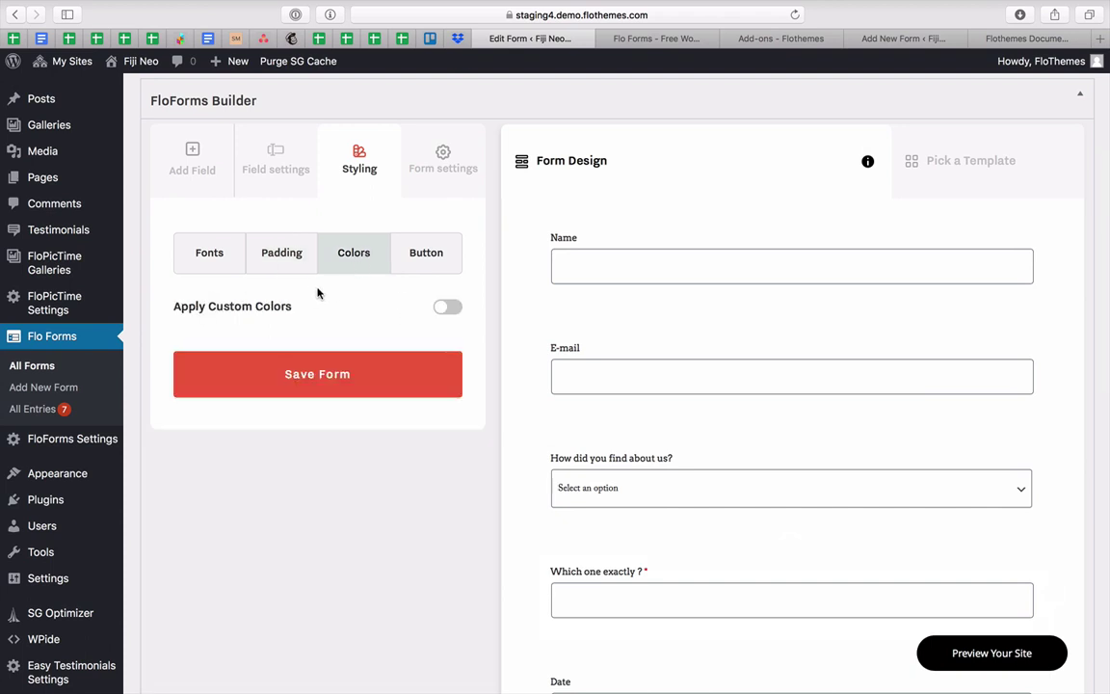
left_click(447, 306)
scroll(321, 347, "down", 5)
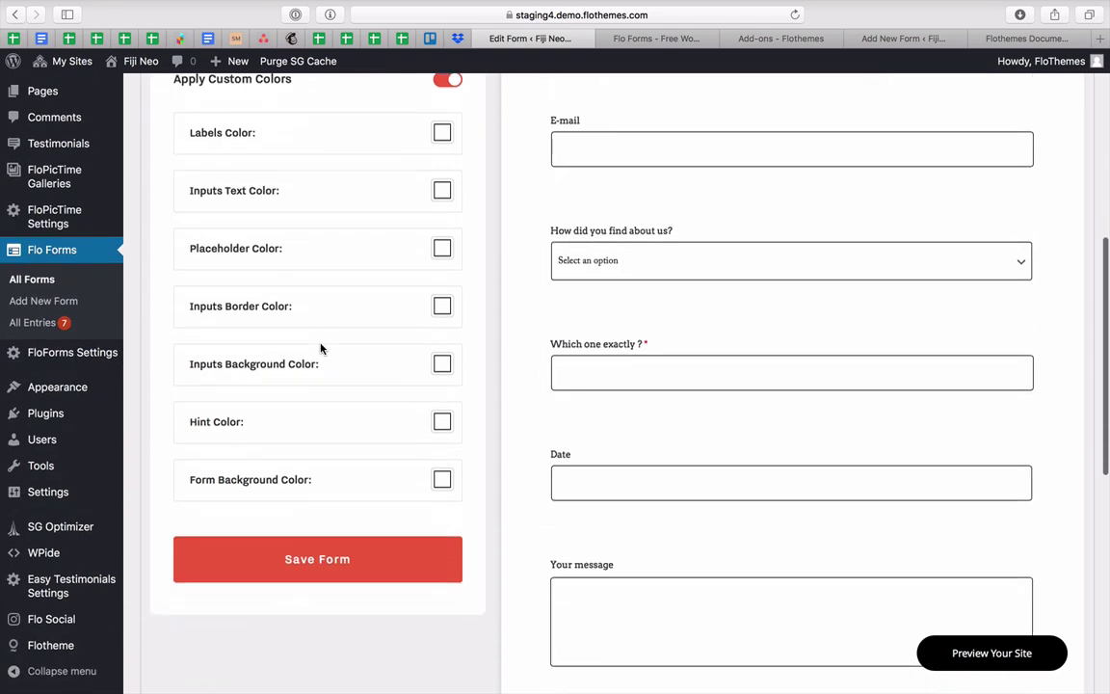
left_click(442, 480)
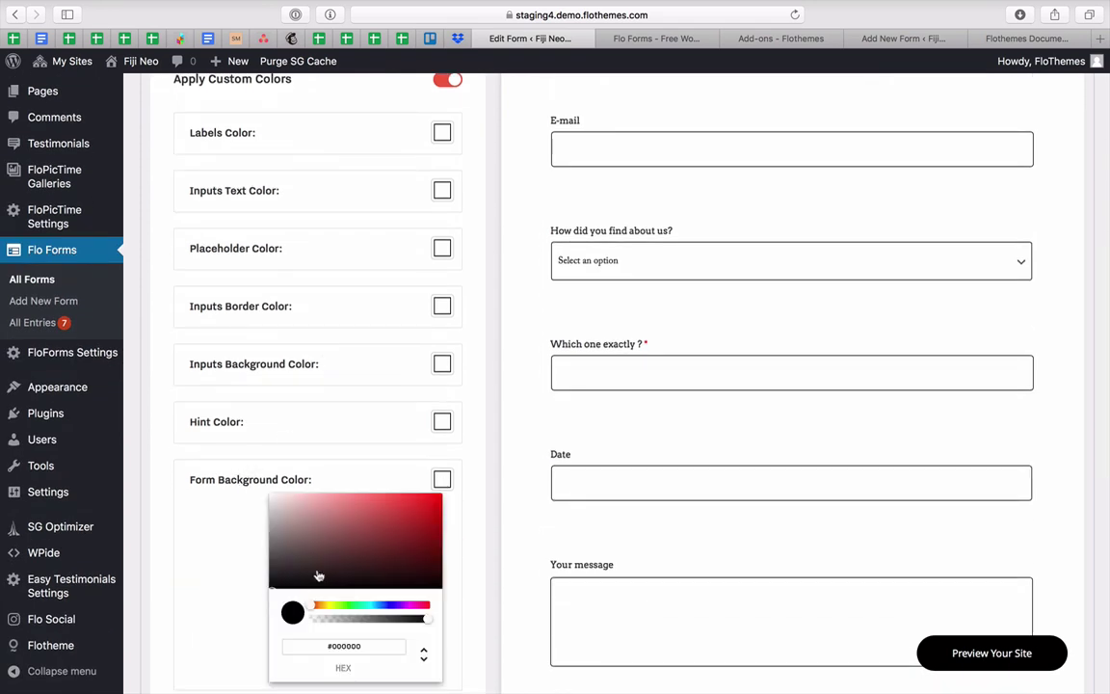
mouse_move(277, 529)
left_mouse_down()
mouse_move(260, 503)
mouse_move(359, 533)
mouse_move(315, 552)
left_mouse_up()
left_click(475, 470)
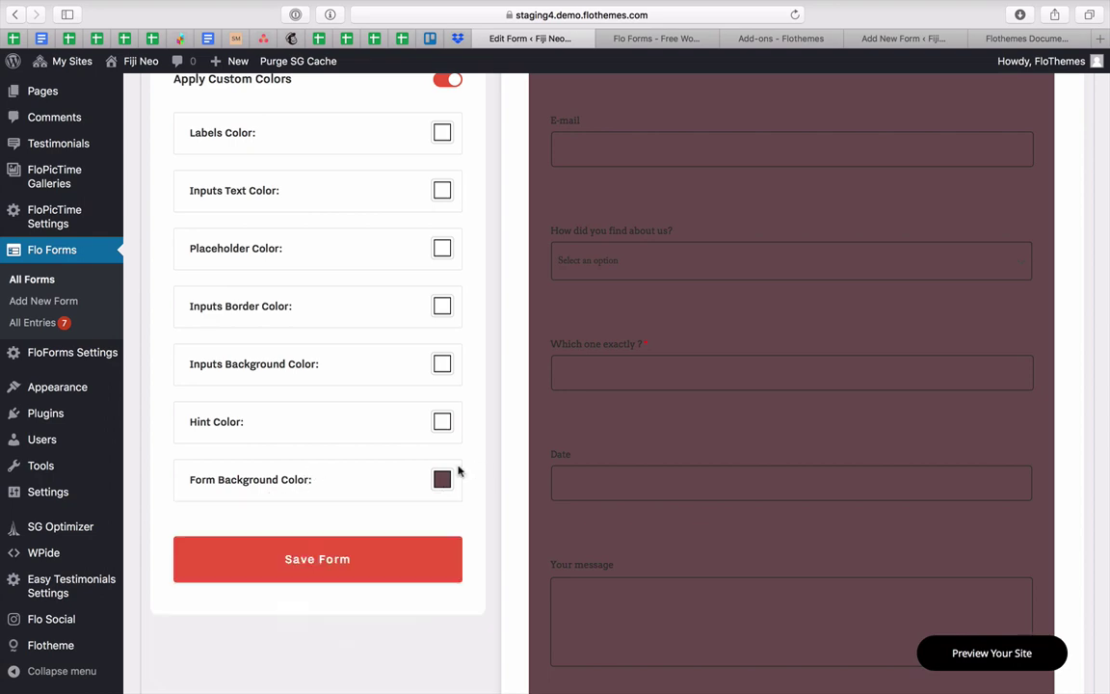
scroll(416, 473, "down", 3)
scroll(416, 473, "up", 6)
scroll(417, 473, "up", 1)
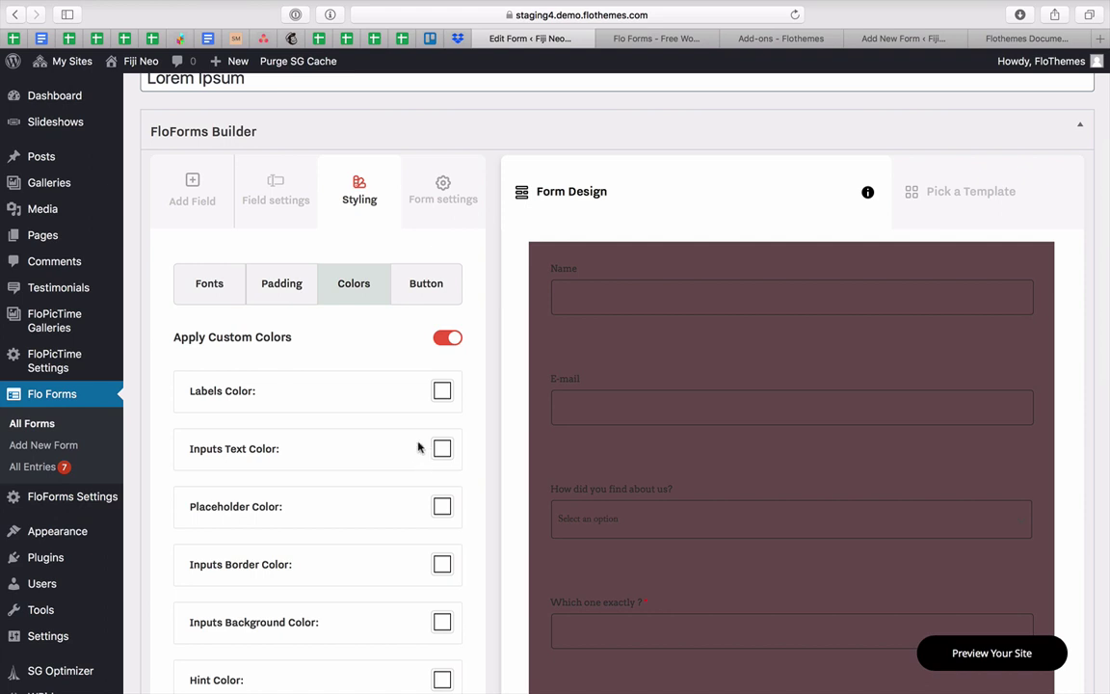
- Review the Button settings: 200 px width, 10 px padding and 0 px border
left_click(420, 288)
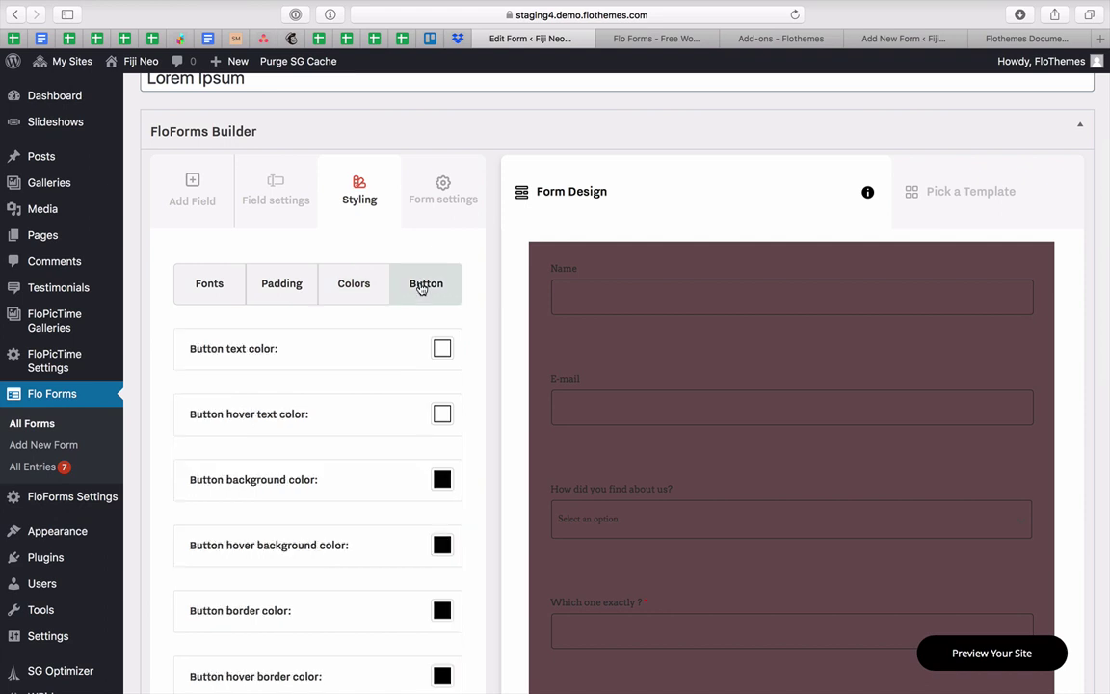
scroll(379, 417, "down", 2)
scroll(379, 416, "down", 1)
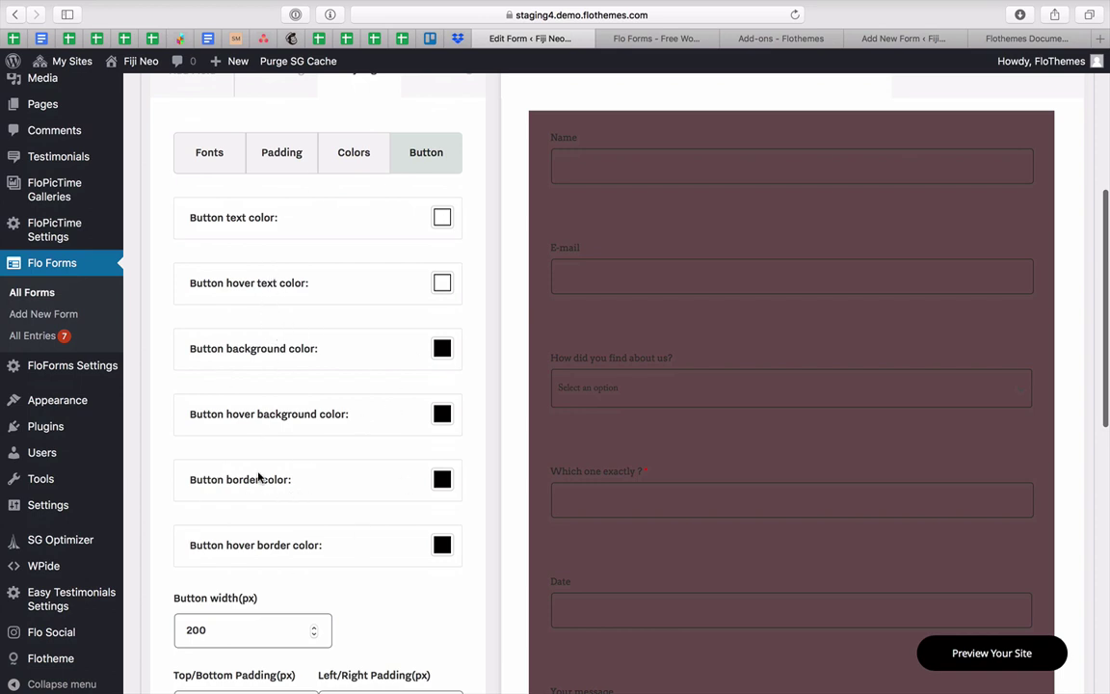
scroll(257, 471, "down", 5)
scroll(257, 476, "down", 2)
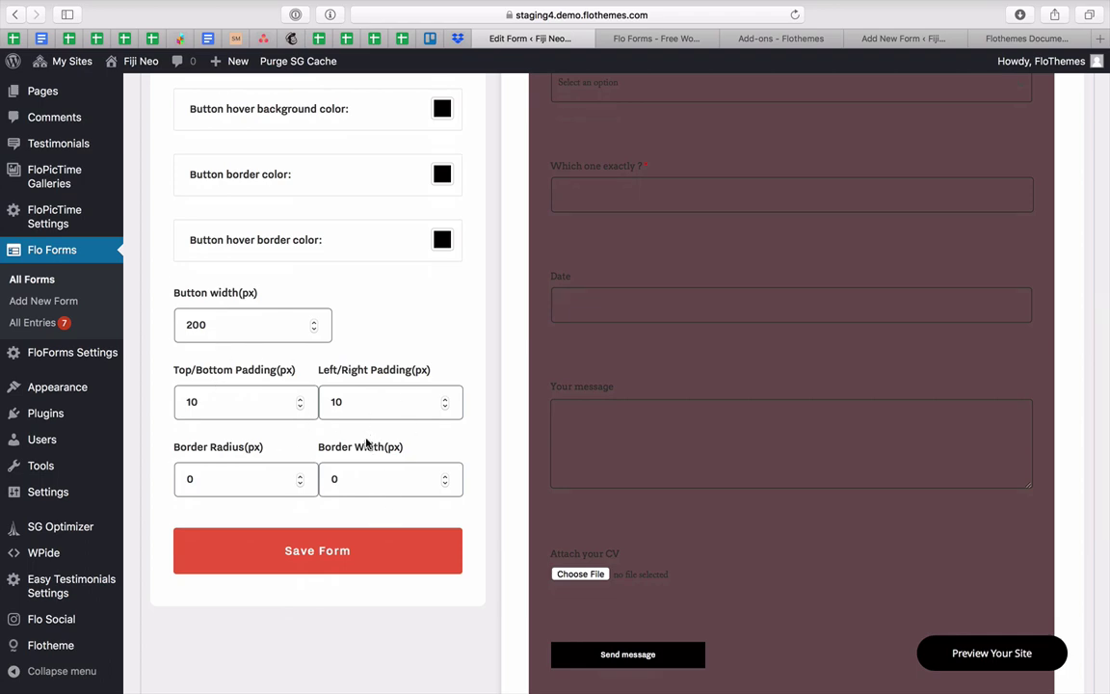
scroll(366, 442, "down", 3)
scroll(366, 443, "up", 10)
scroll(366, 443, "down", 3)
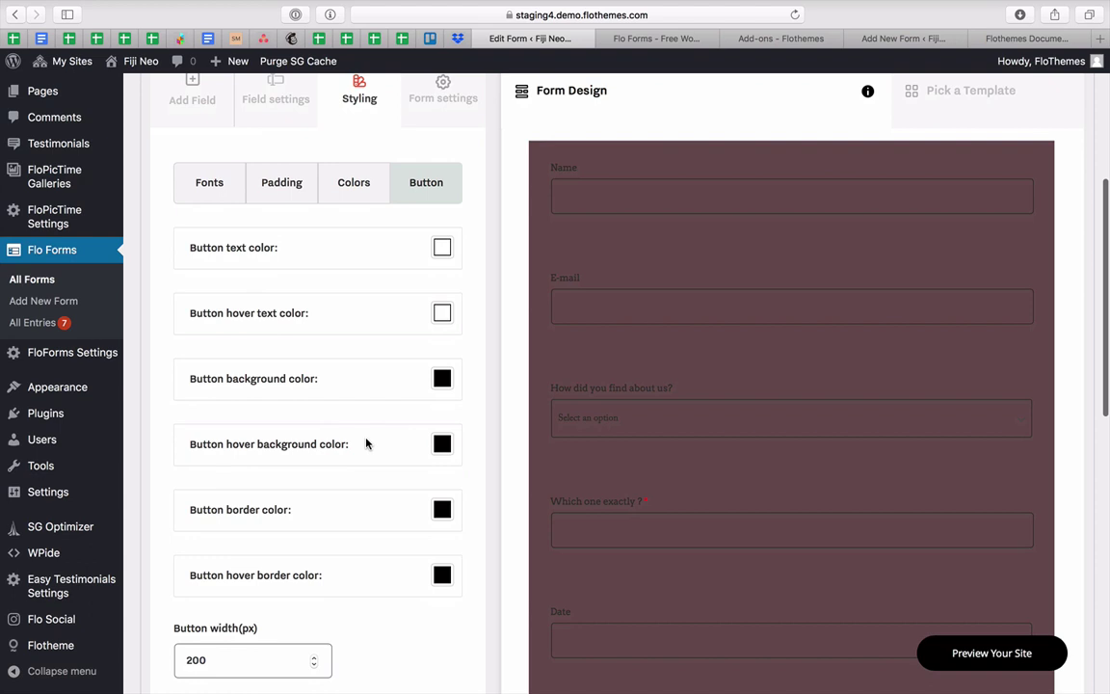
scroll(367, 444, "up", 3)
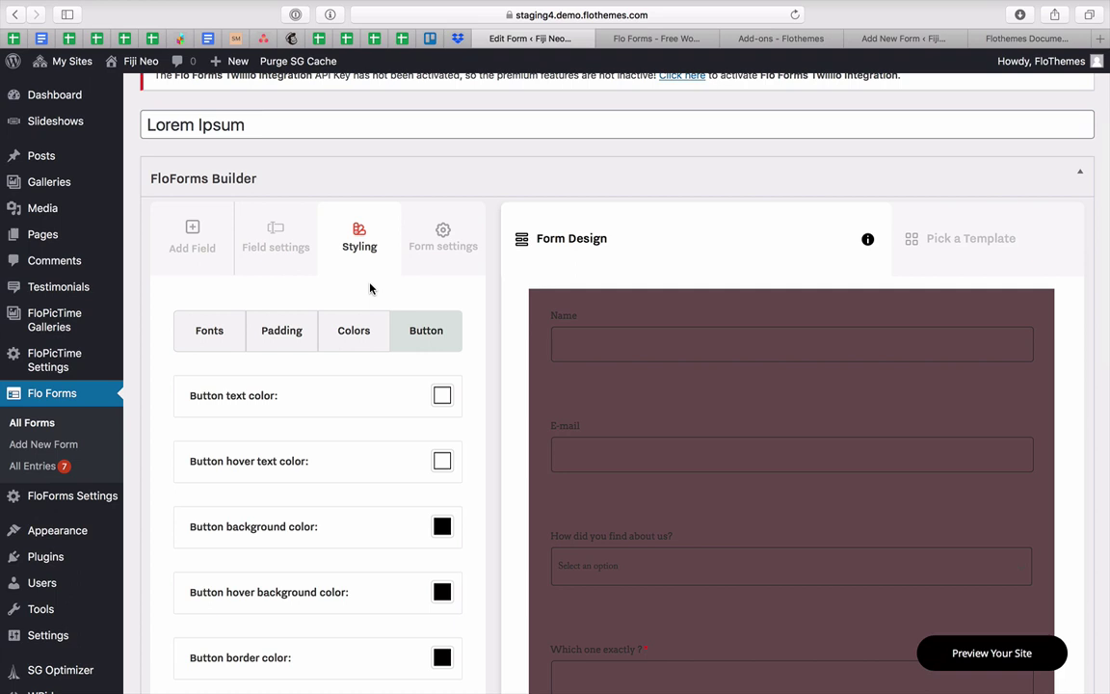
- Browse the predefined templates in Pick a Template and apply the first one
left_click(959, 243)
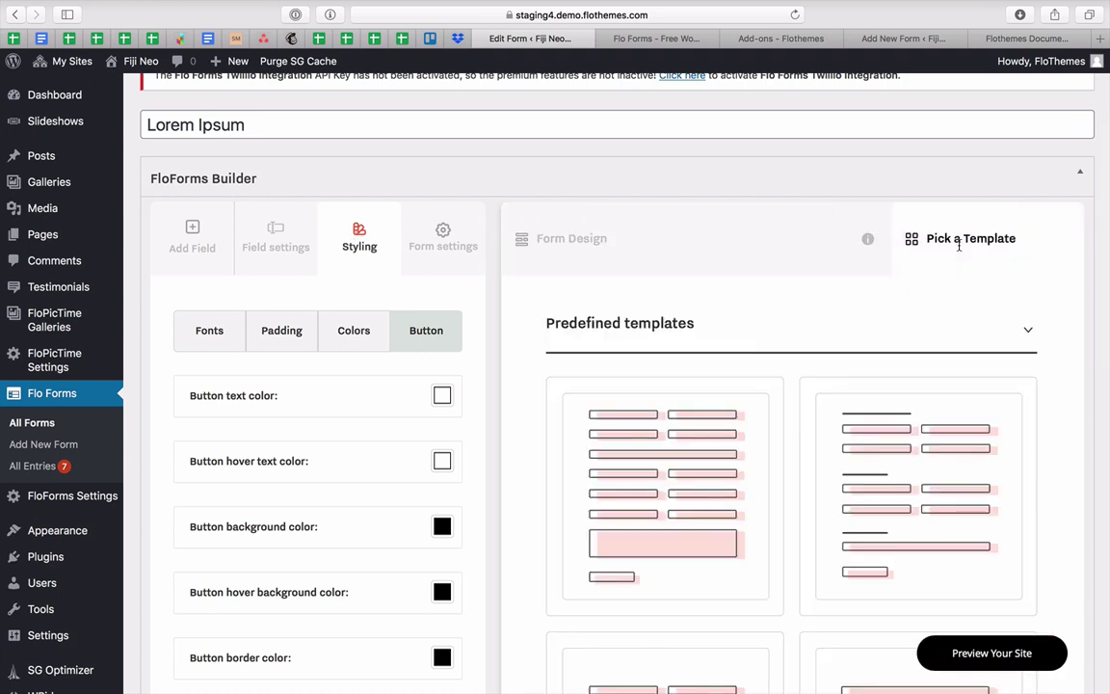
scroll(630, 402, "down", 4)
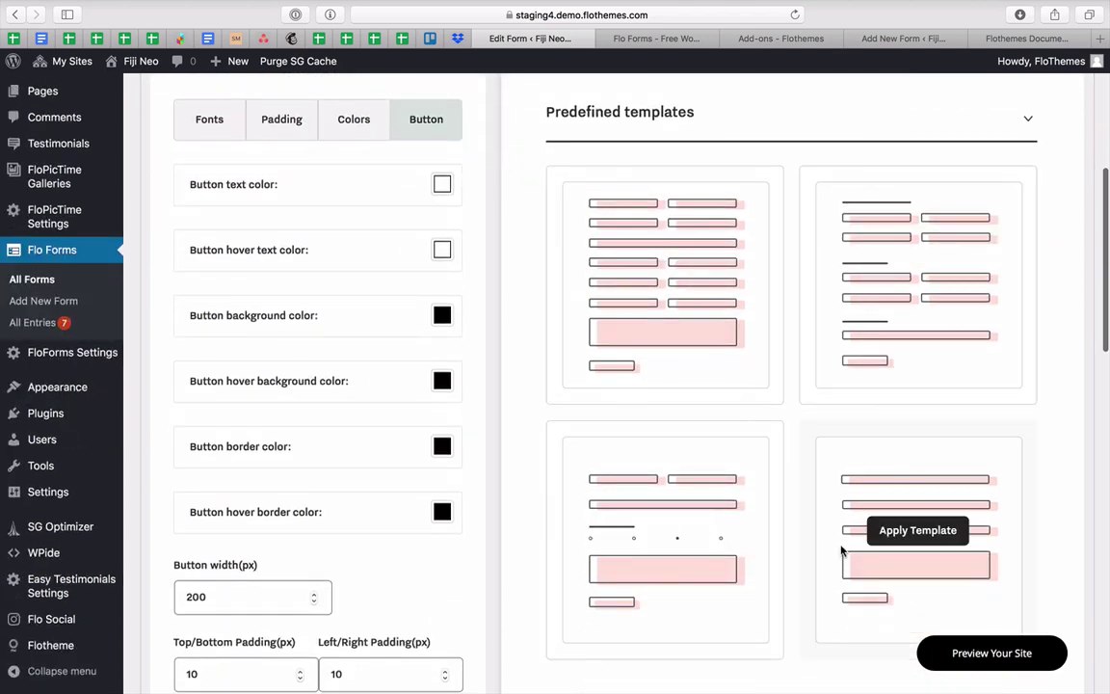
scroll(617, 318, "up", 1)
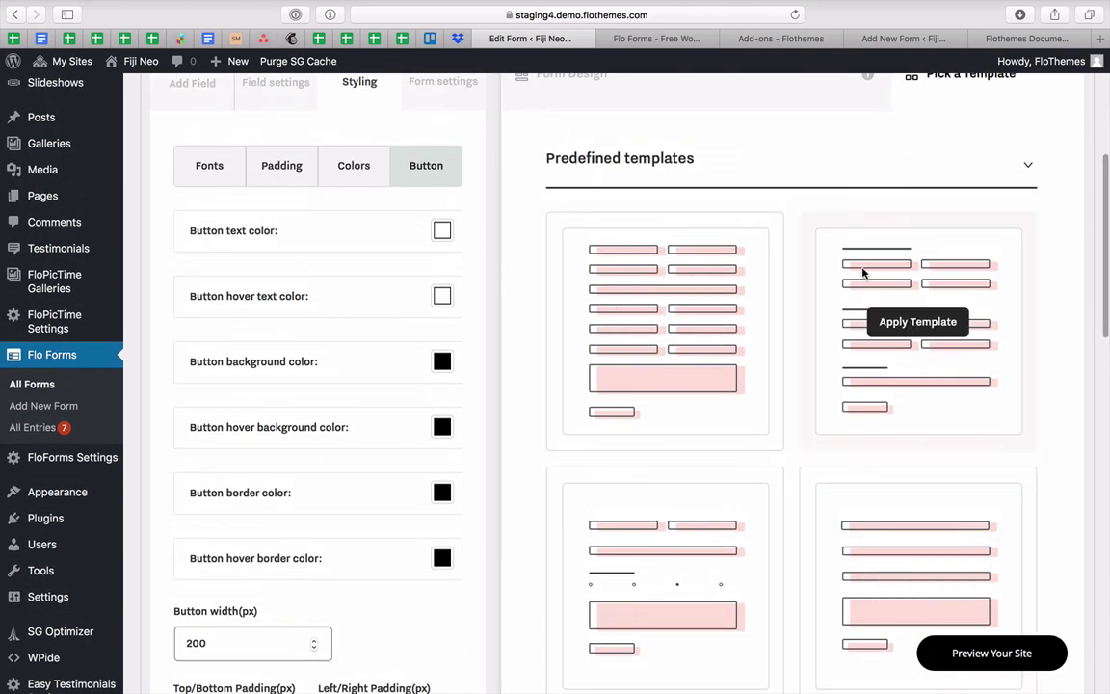
scroll(864, 274, "down", 4)
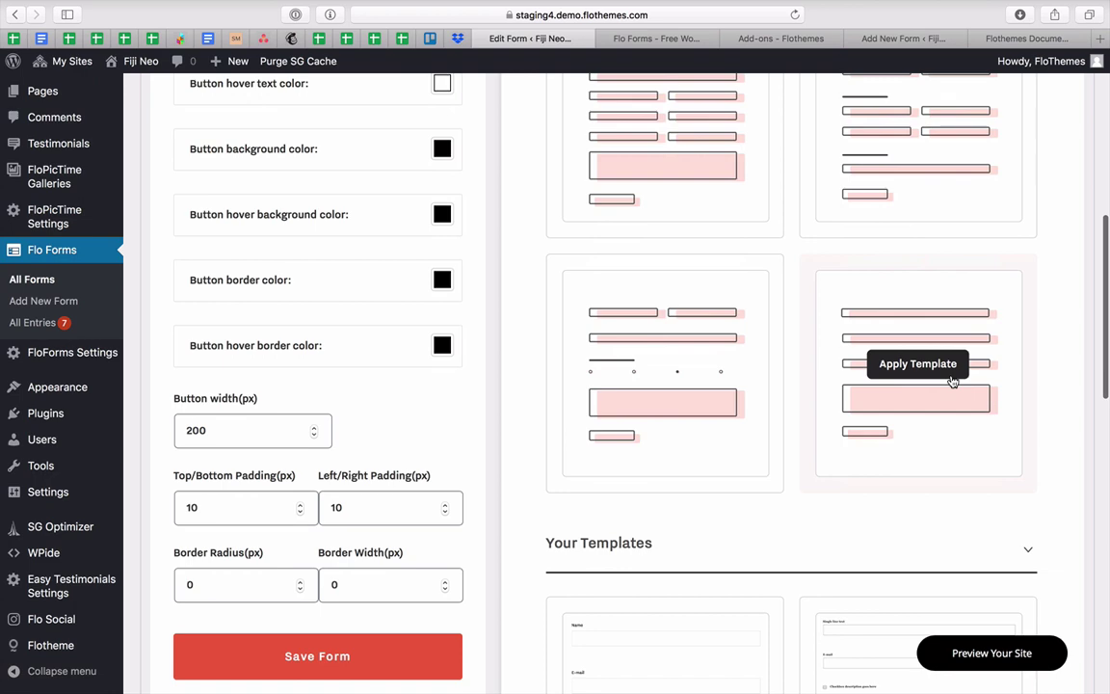
scroll(719, 409, "down", 6)
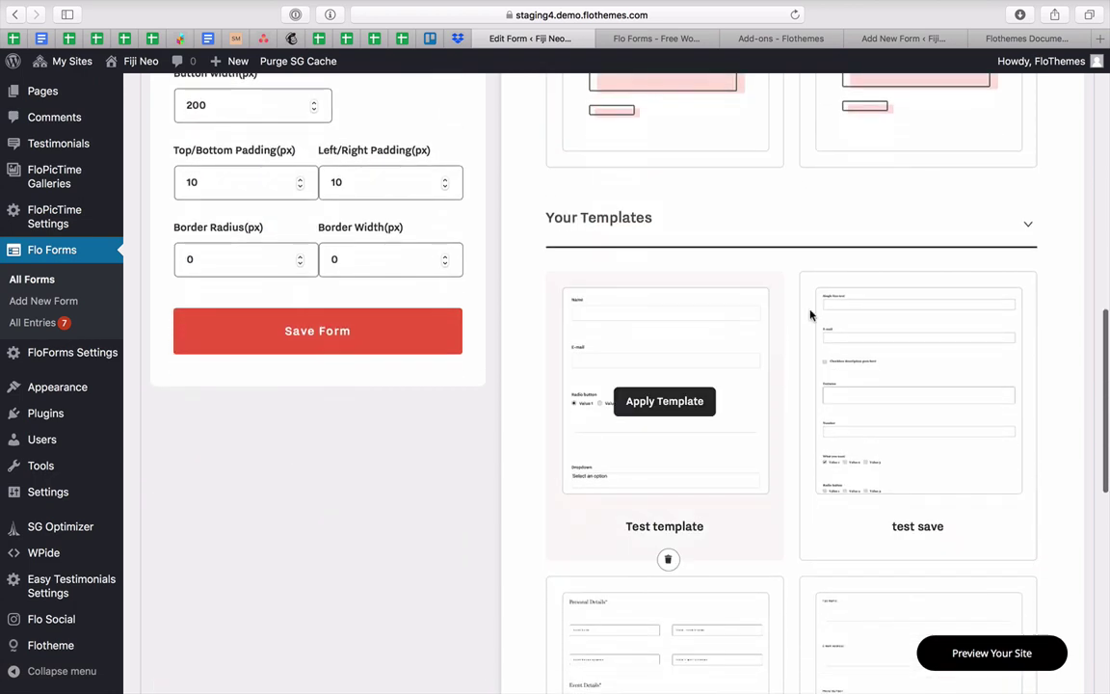
scroll(646, 426, "up", 3)
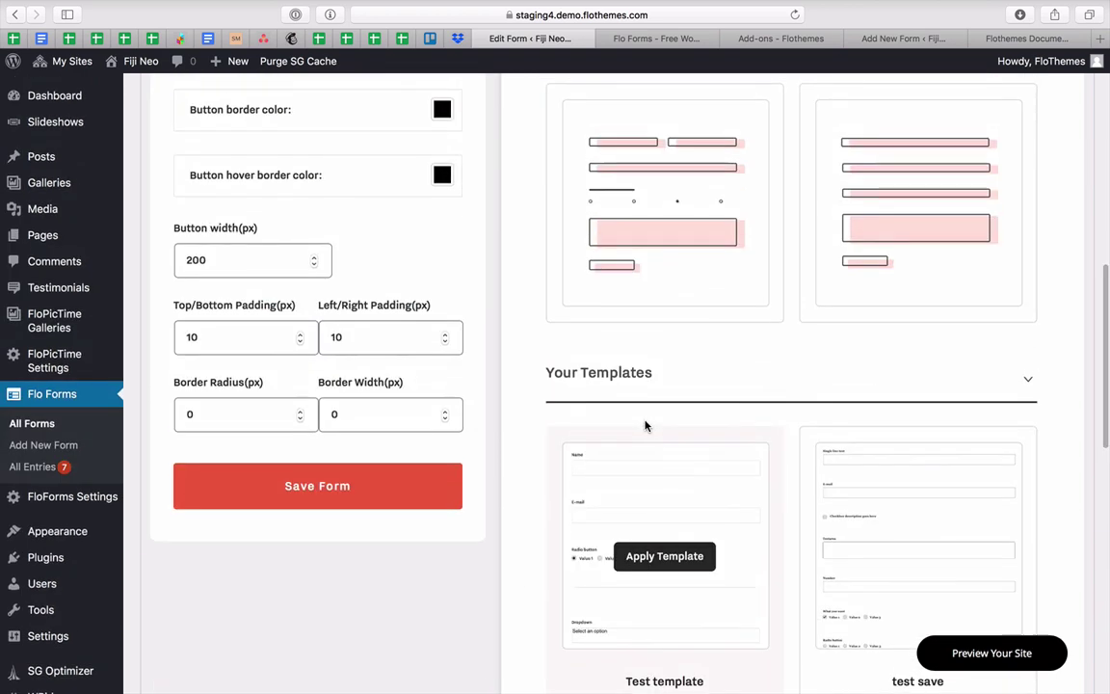
scroll(646, 426, "up", 2)
scroll(656, 574, "up", 9)
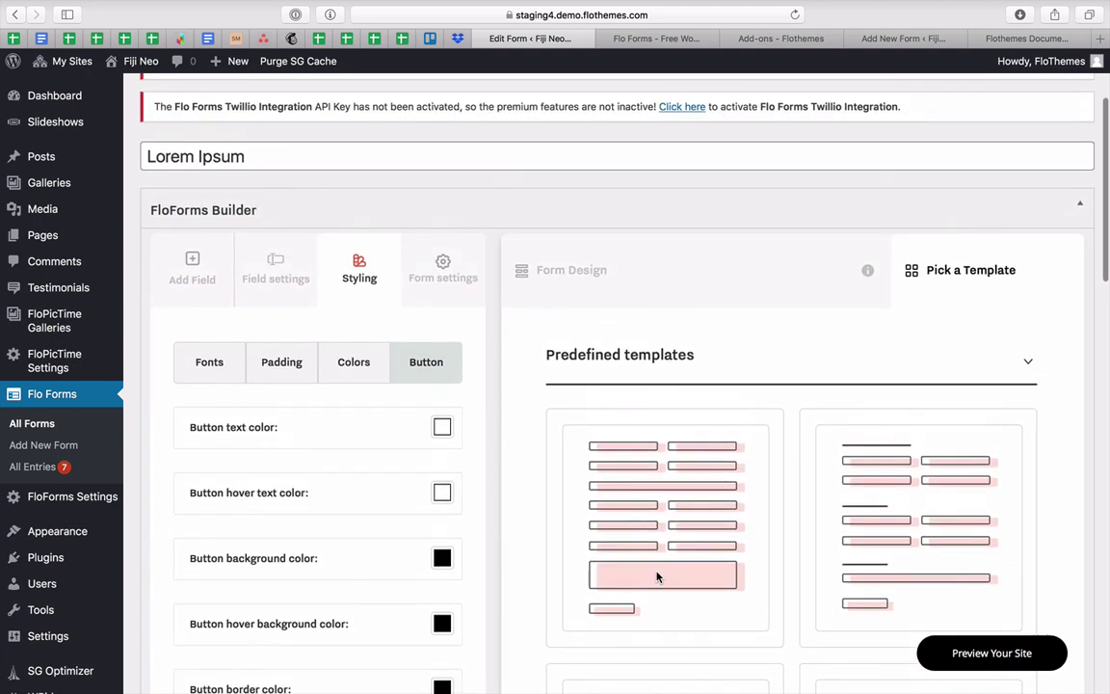
scroll(656, 576, "up", 4)
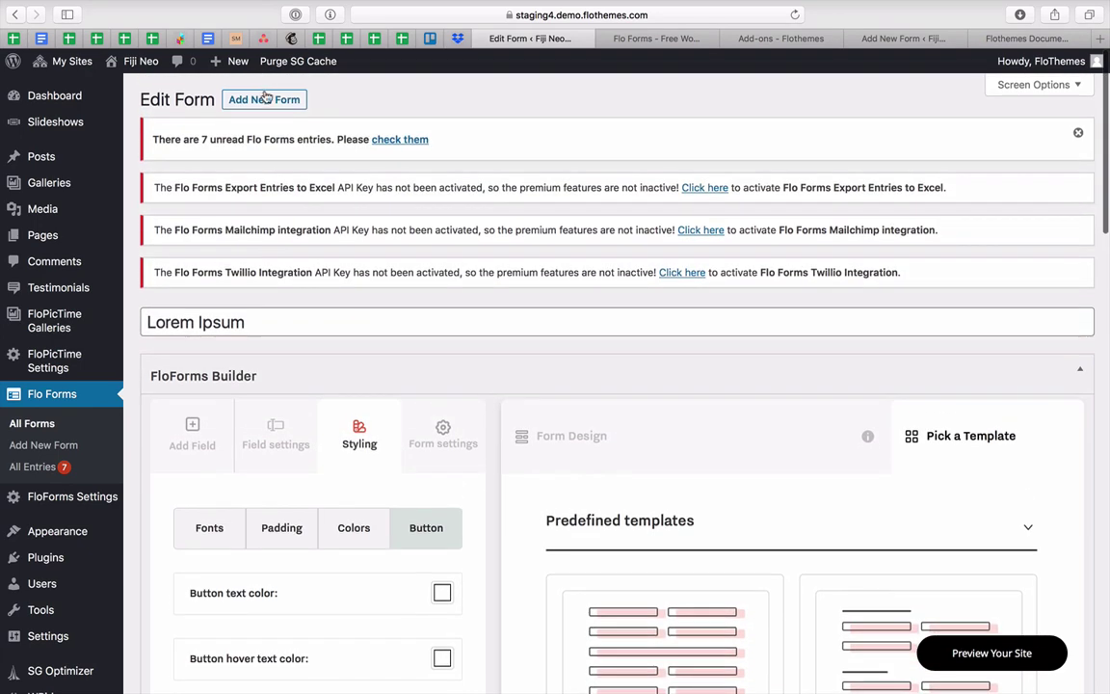
scroll(526, 419, "down", 7)
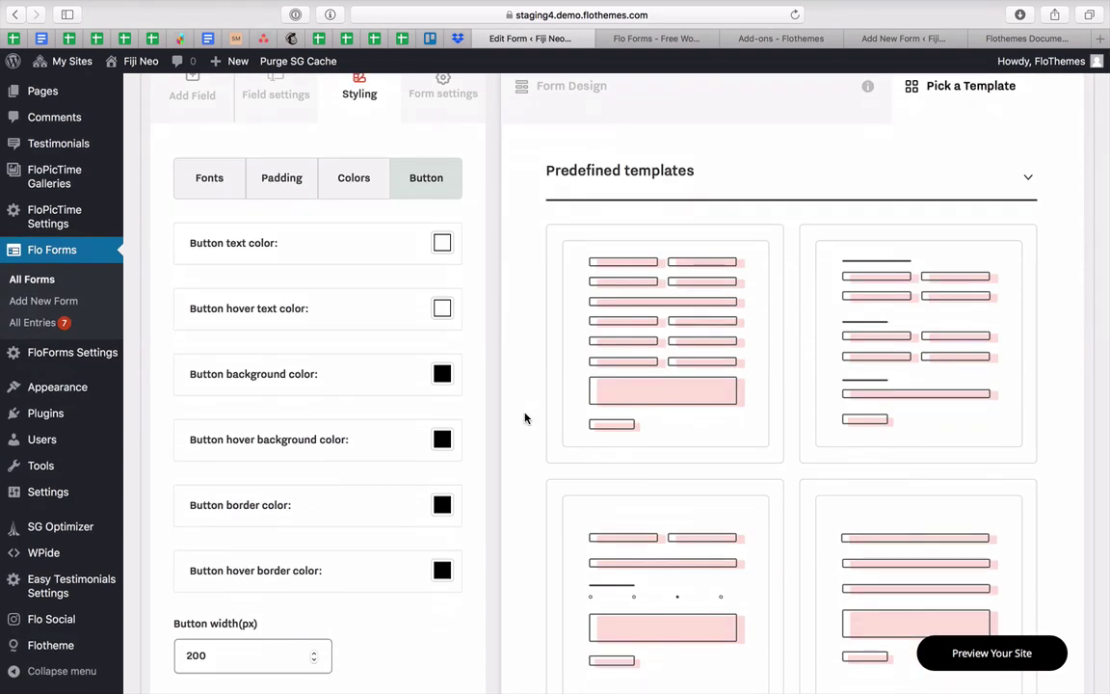
mouse_move(650, 355)
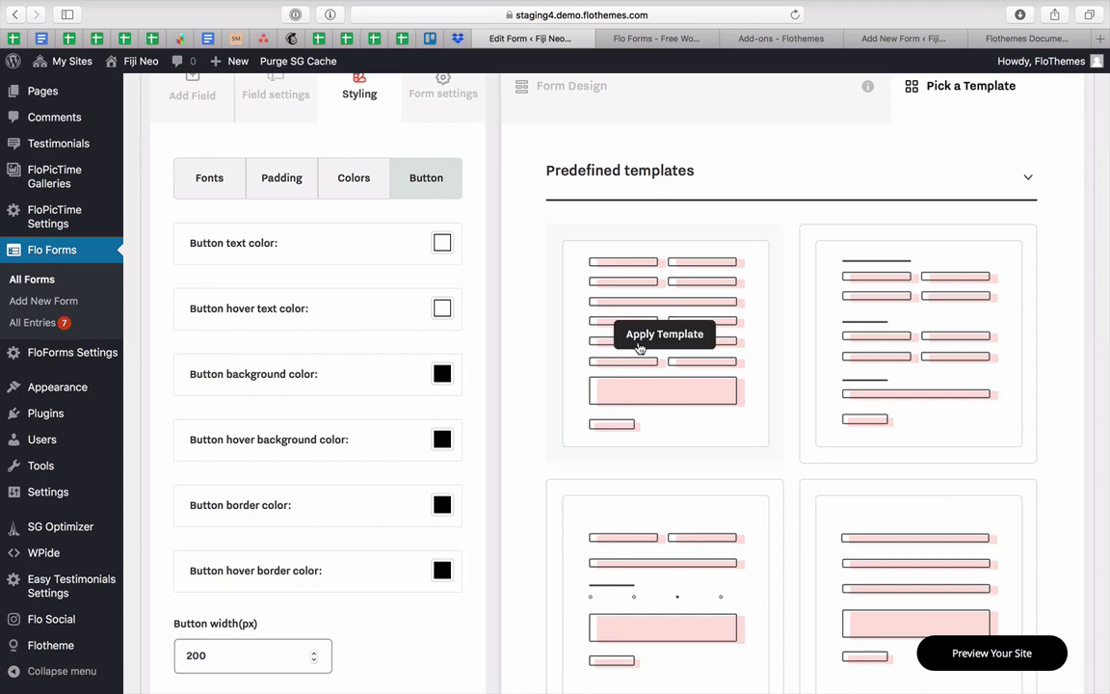
left_click(639, 337)
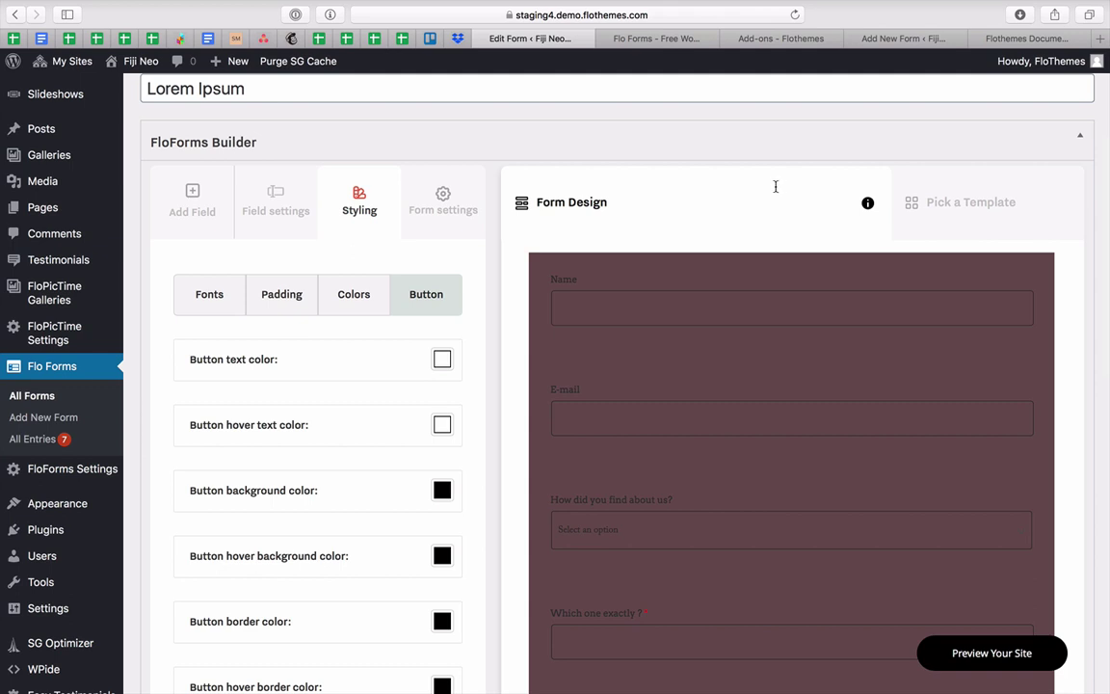
- Open the FloForms docs, toggle the General and Pro Version article lists, then return to the editor
left_click(868, 204)
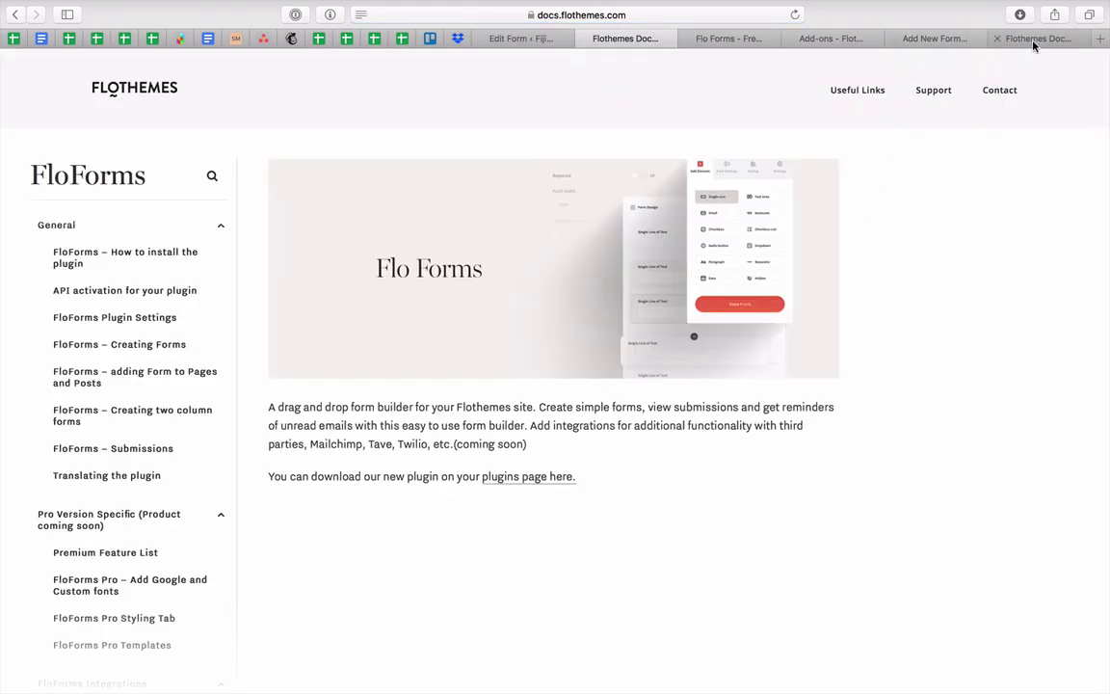
left_click(132, 224)
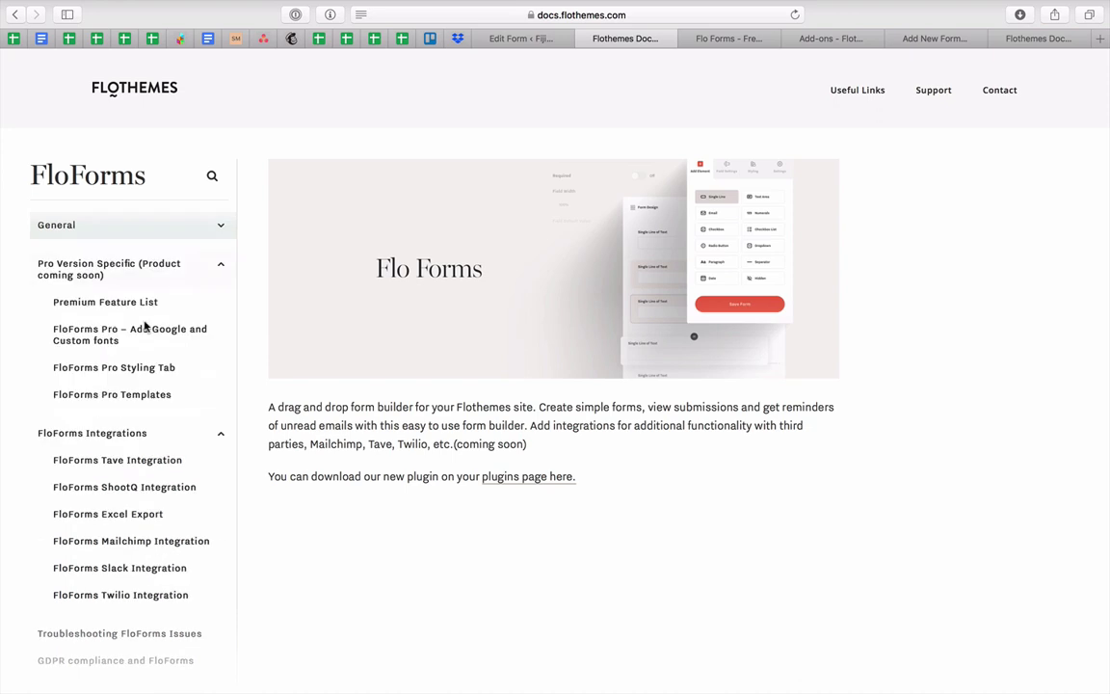
left_click(167, 275)
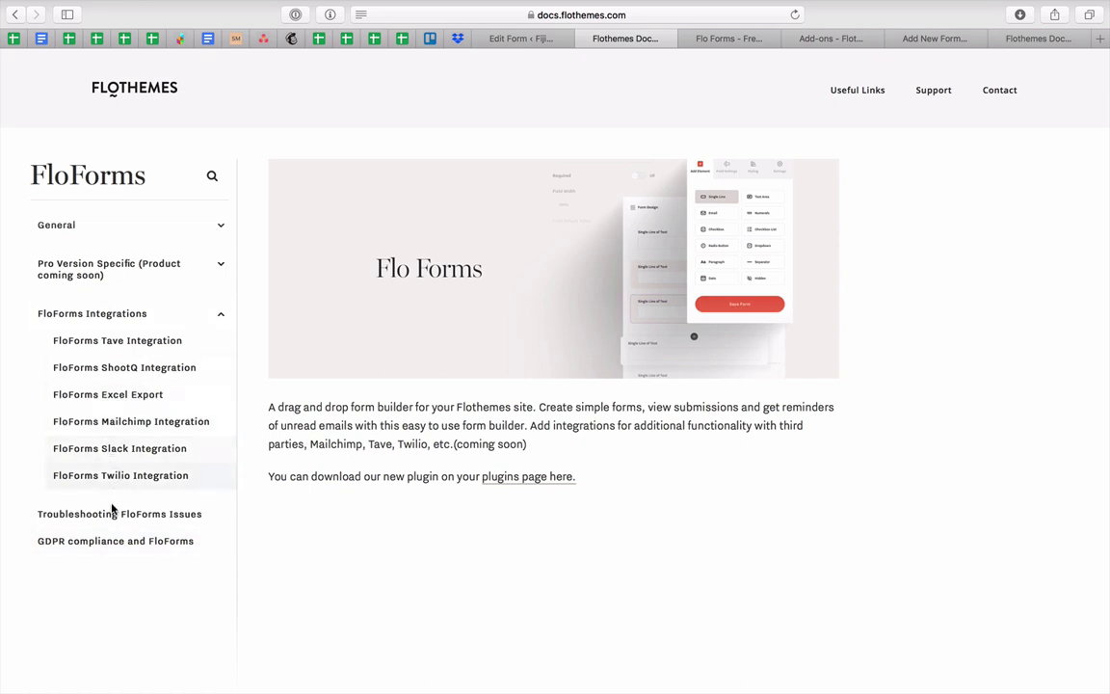
left_click(159, 230)
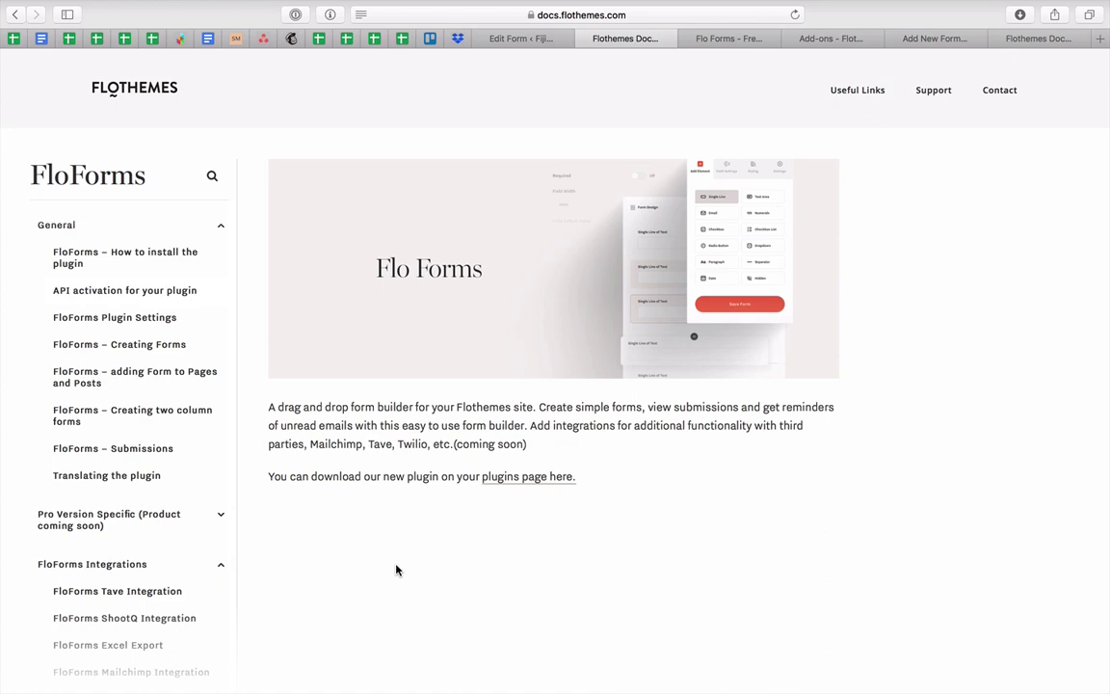
left_click(540, 39)
- Add an Upload field from Add Field, placing it just before the Send message button
left_click(183, 205)
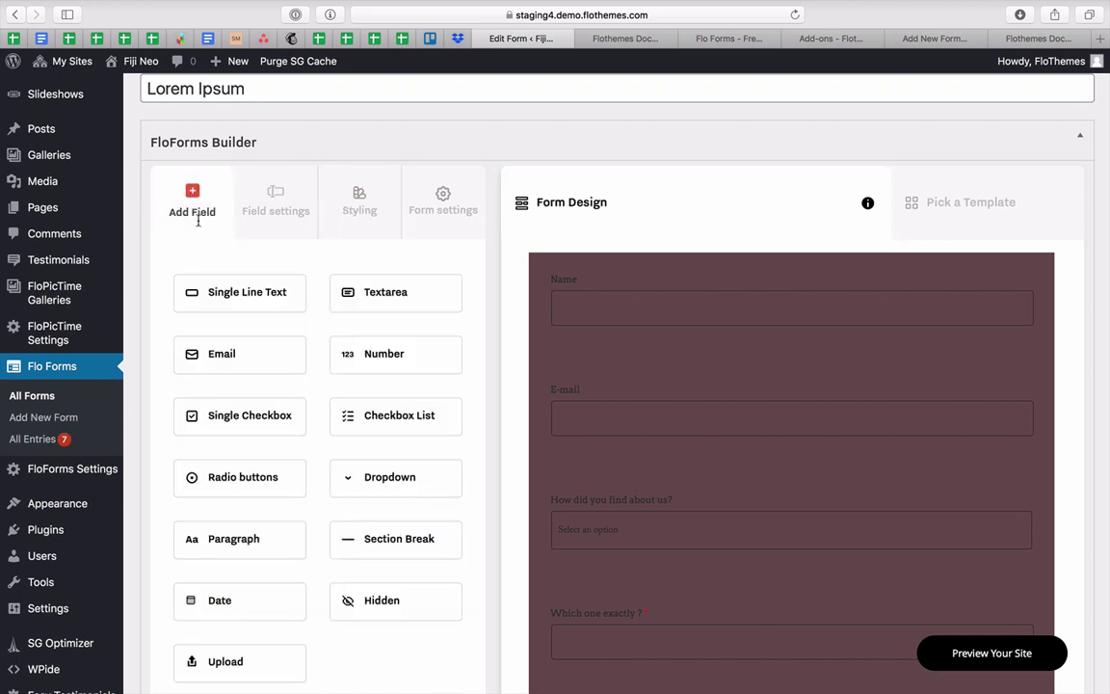
scroll(331, 311, "down", 5)
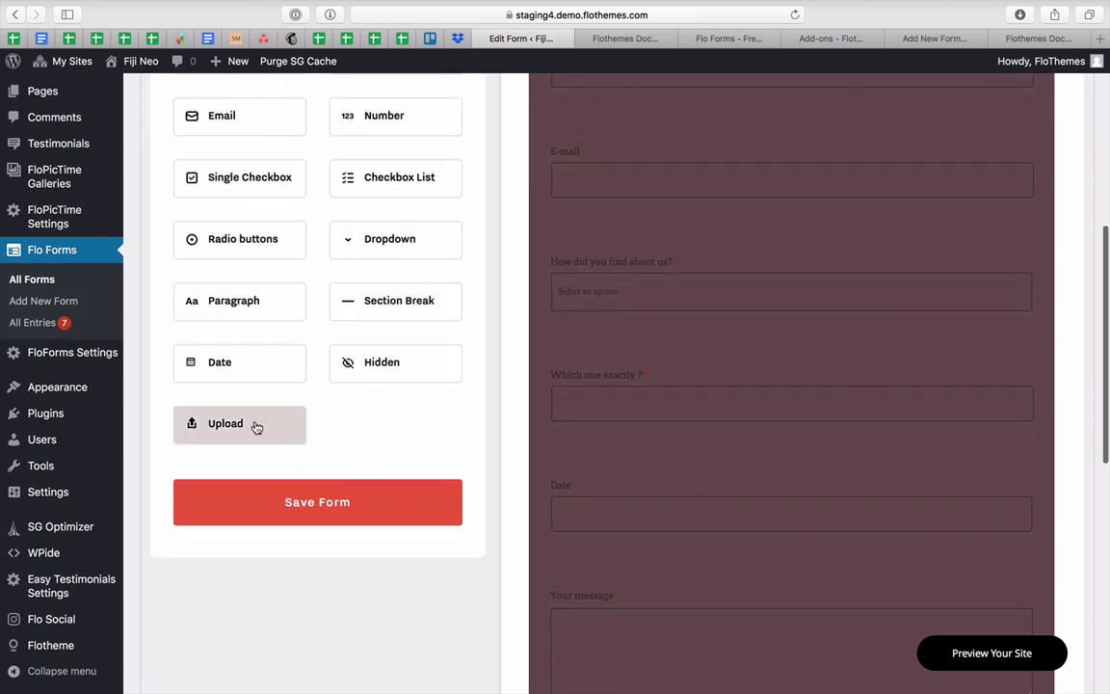
left_click(257, 427)
scroll(639, 385, "down", 10)
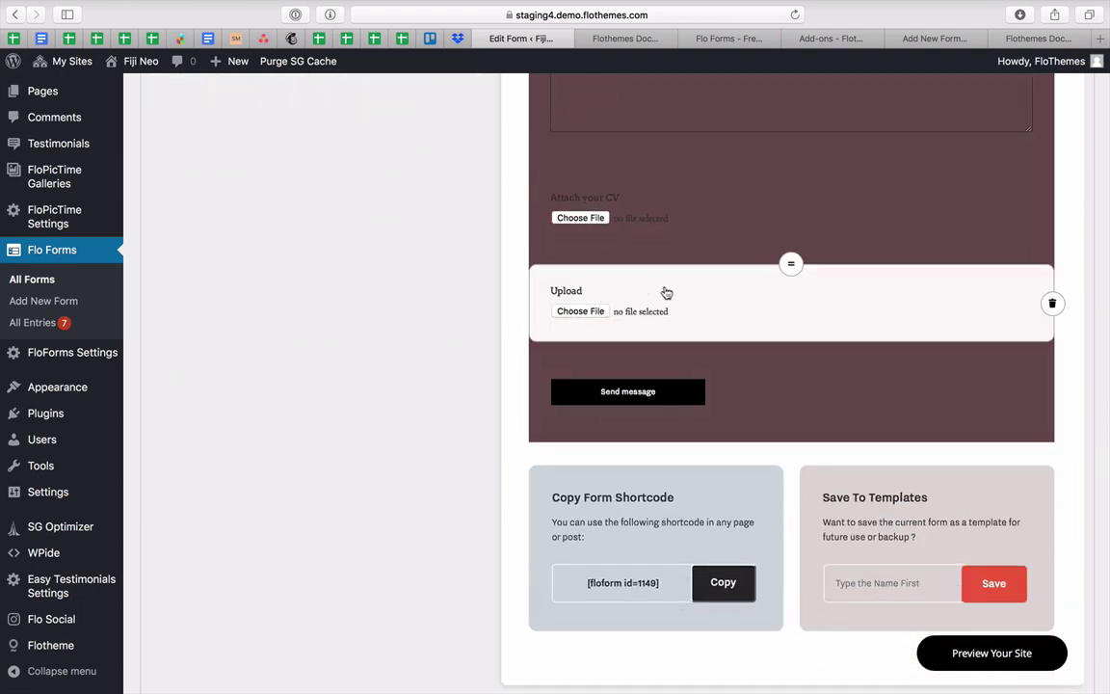
scroll(402, 402, "up", 15)
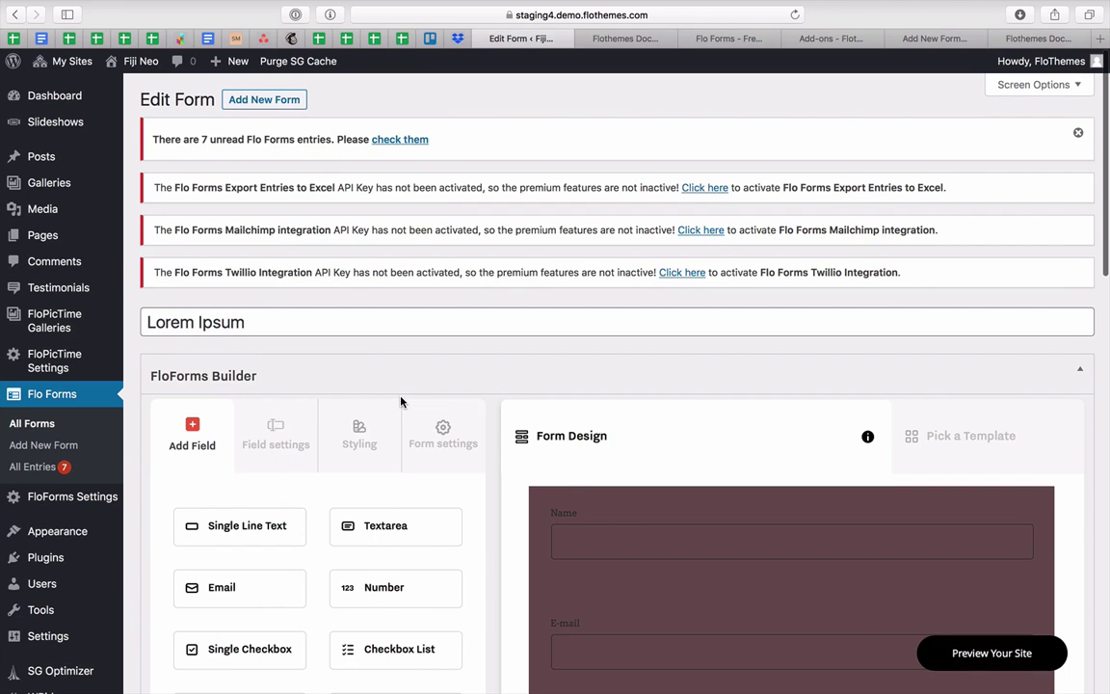
- Open the form's settings on the Integrations section
left_click(442, 442)
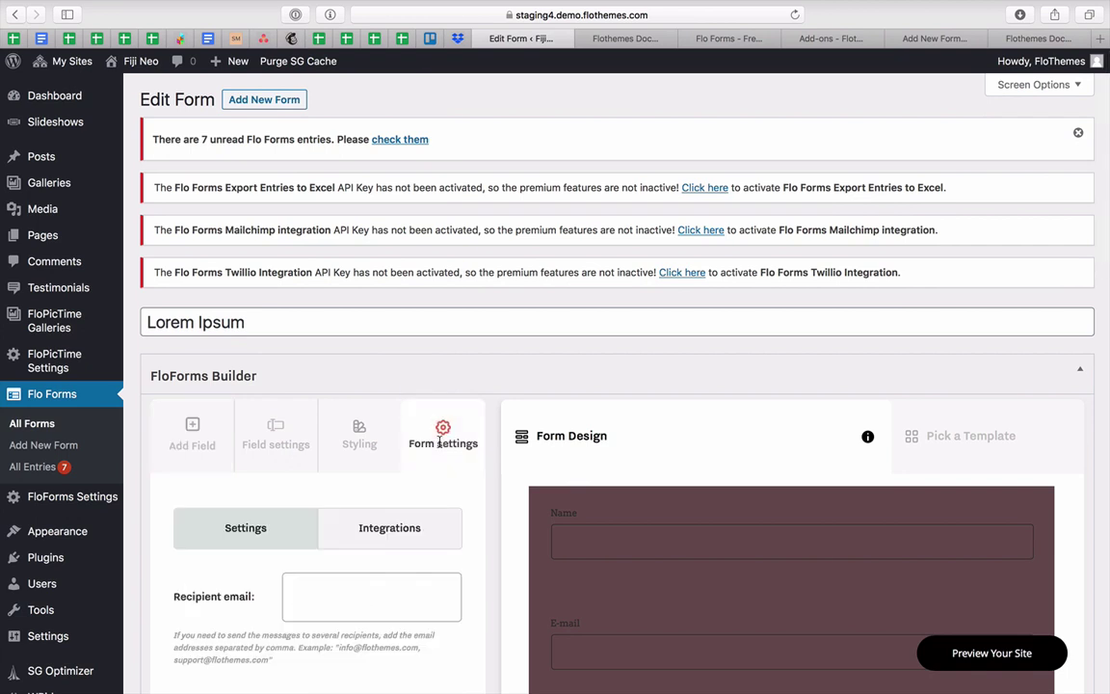
scroll(441, 440, "down", 4)
left_click(427, 347)
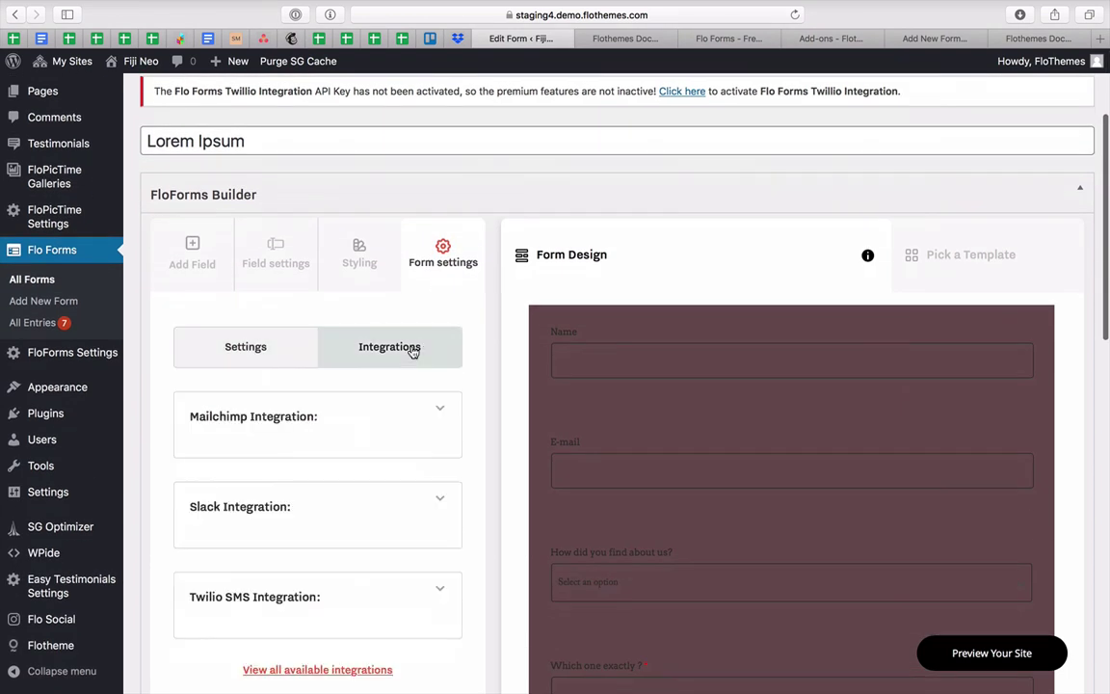
scroll(413, 349, "down", 3)
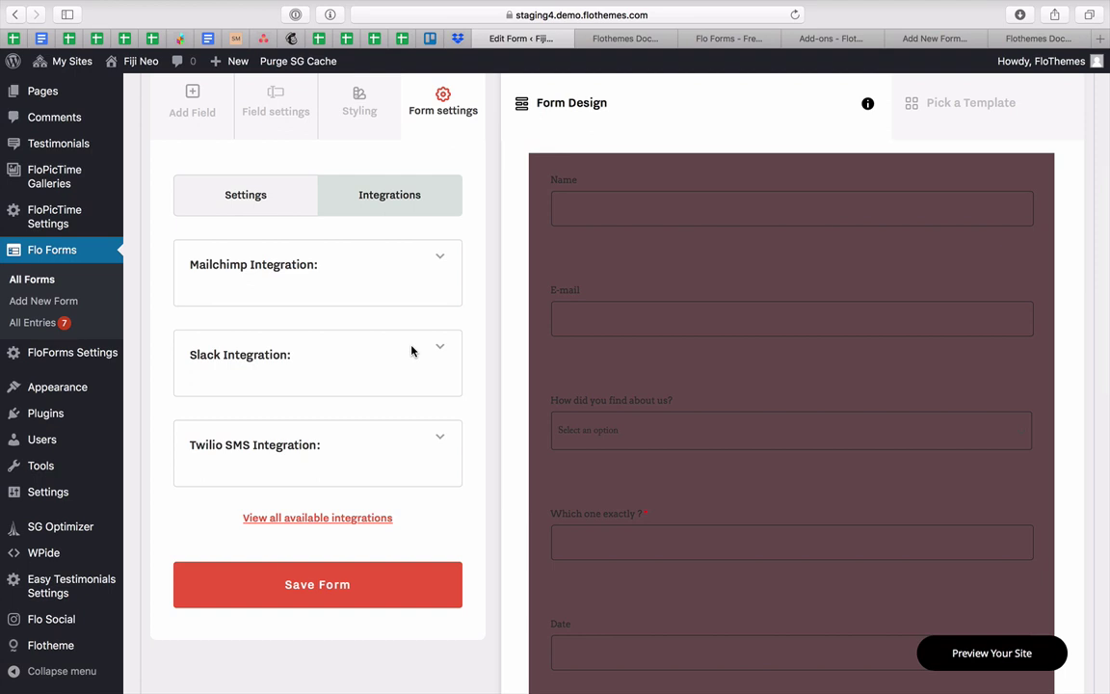
- Expand and collapse the Mailchimp, Slack and Twilio SMS integration panels
left_click(440, 259)
left_click(438, 261)
left_click(436, 350)
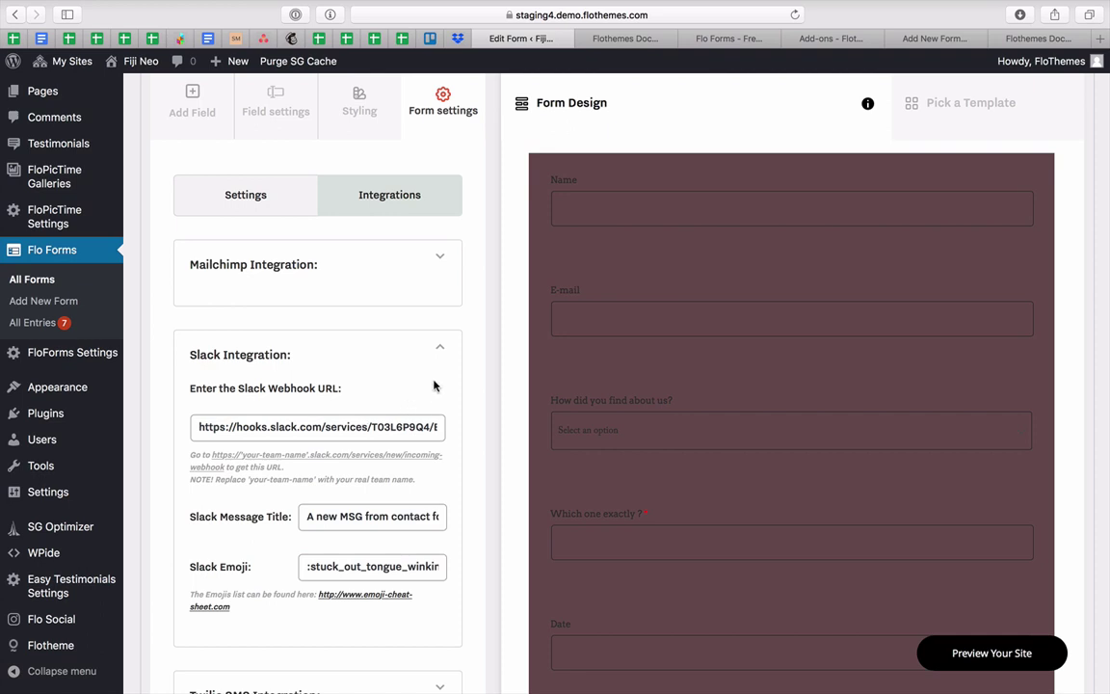
left_click(441, 351)
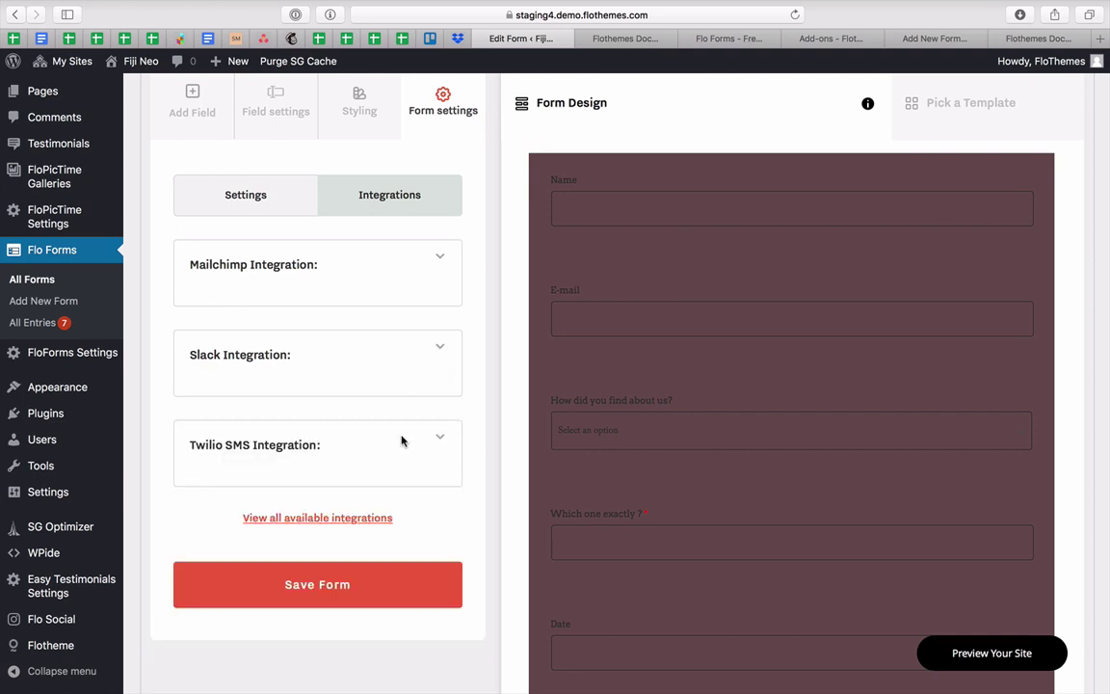
left_click(439, 439)
scroll(438, 443, "down", 1)
scroll(439, 443, "down", 3)
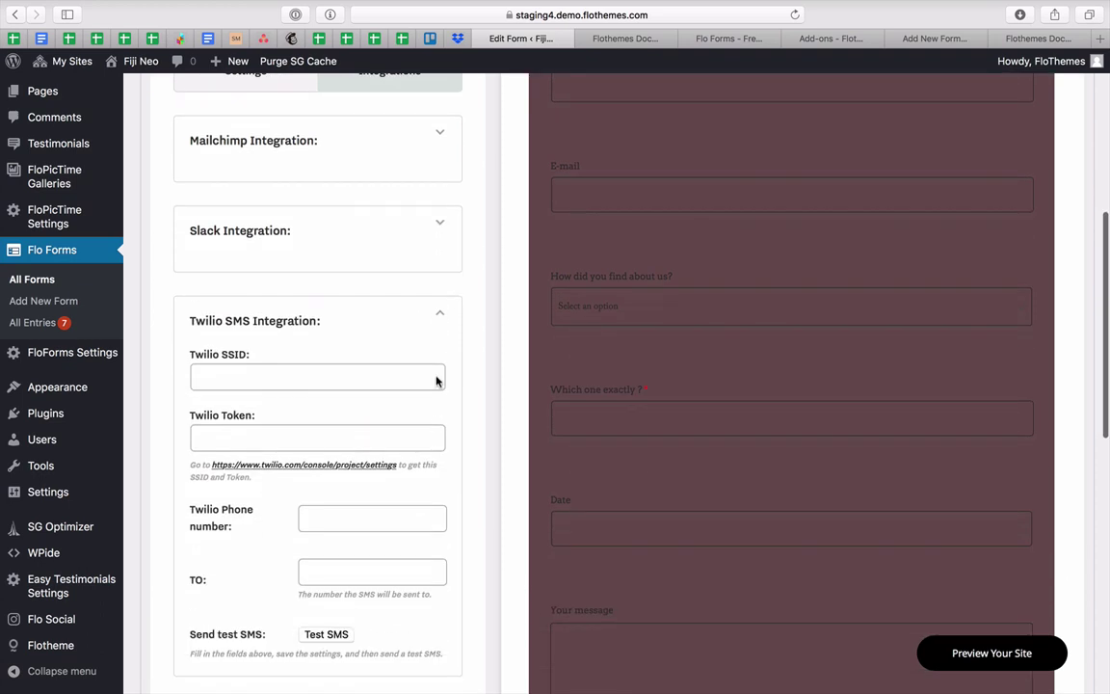
left_click(441, 316)
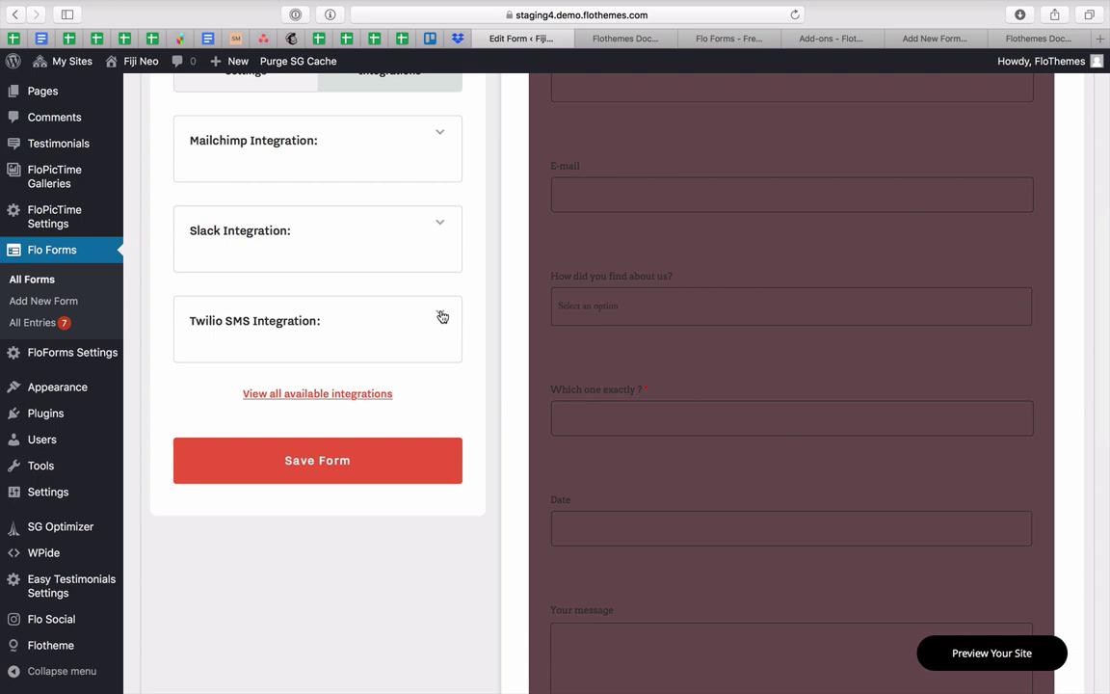
scroll(431, 314, "up", 2)
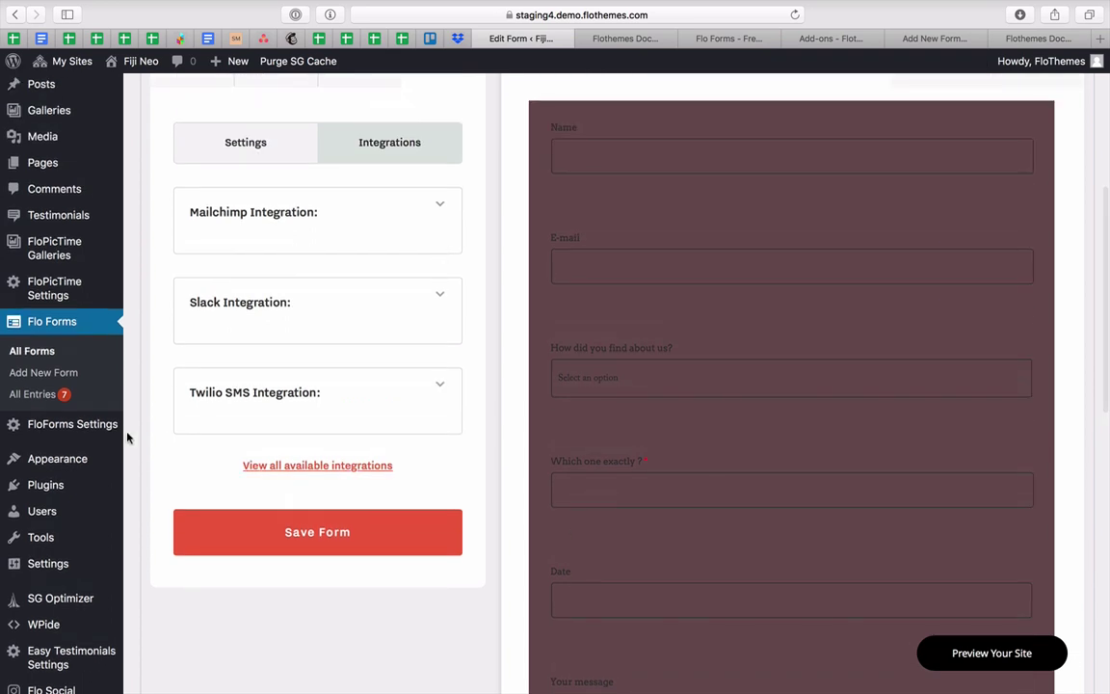
mouse_move(60, 431)
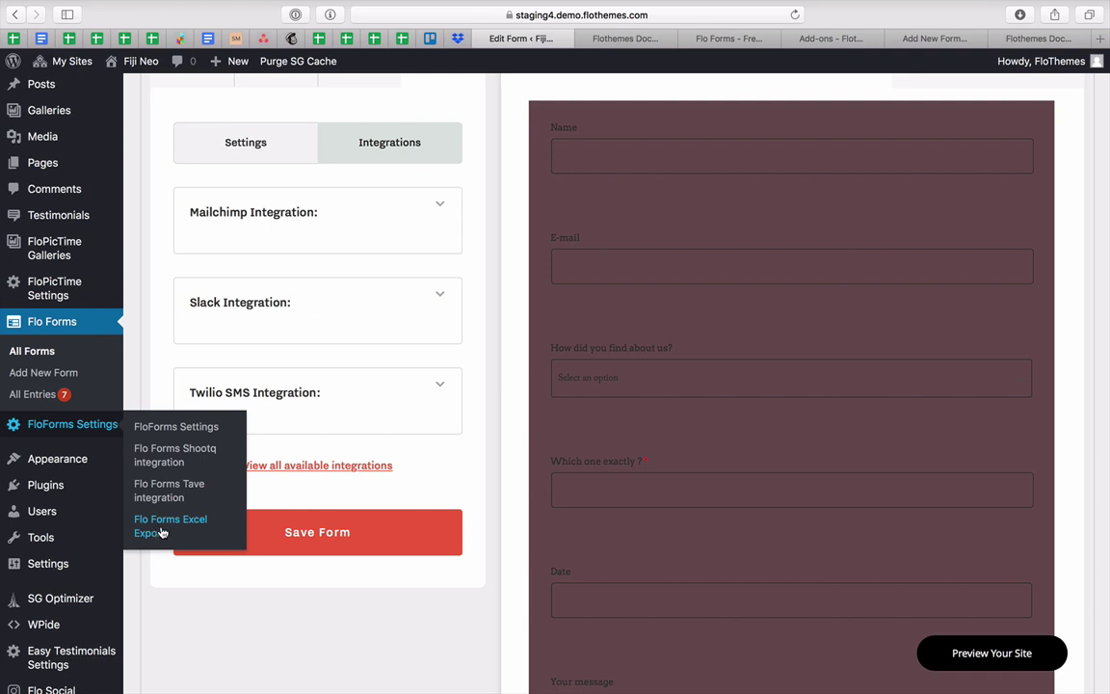
- Open All Entries and scroll through the form entries list
left_click(51, 397)
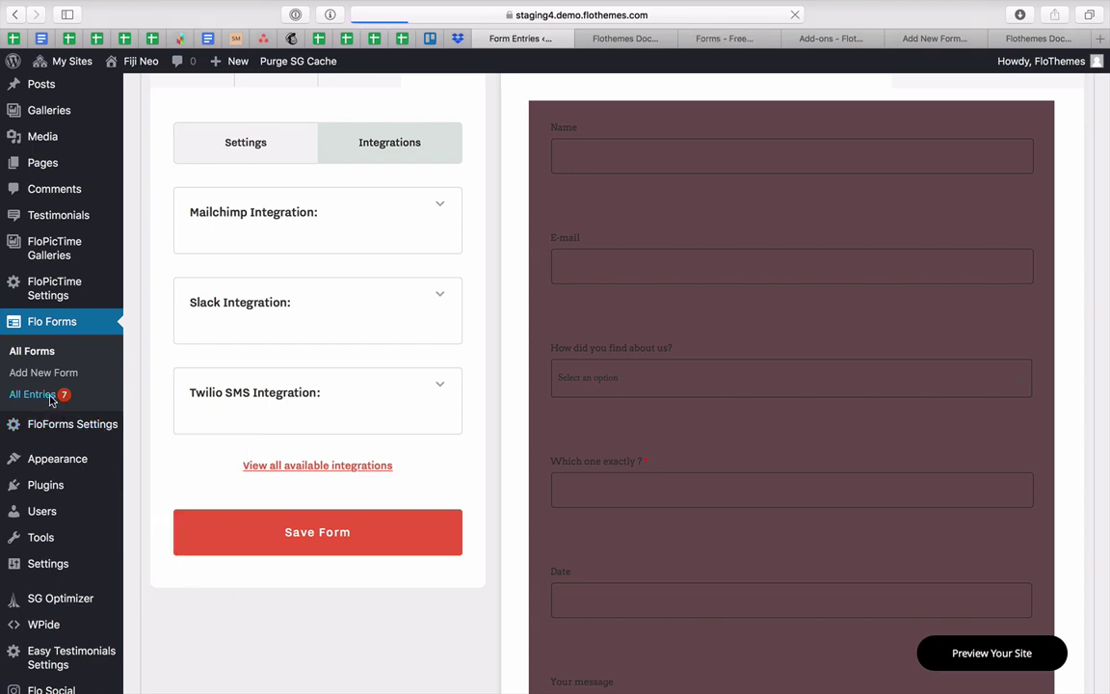
scroll(271, 414, "down", 5)
scroll(269, 413, "down", 5)
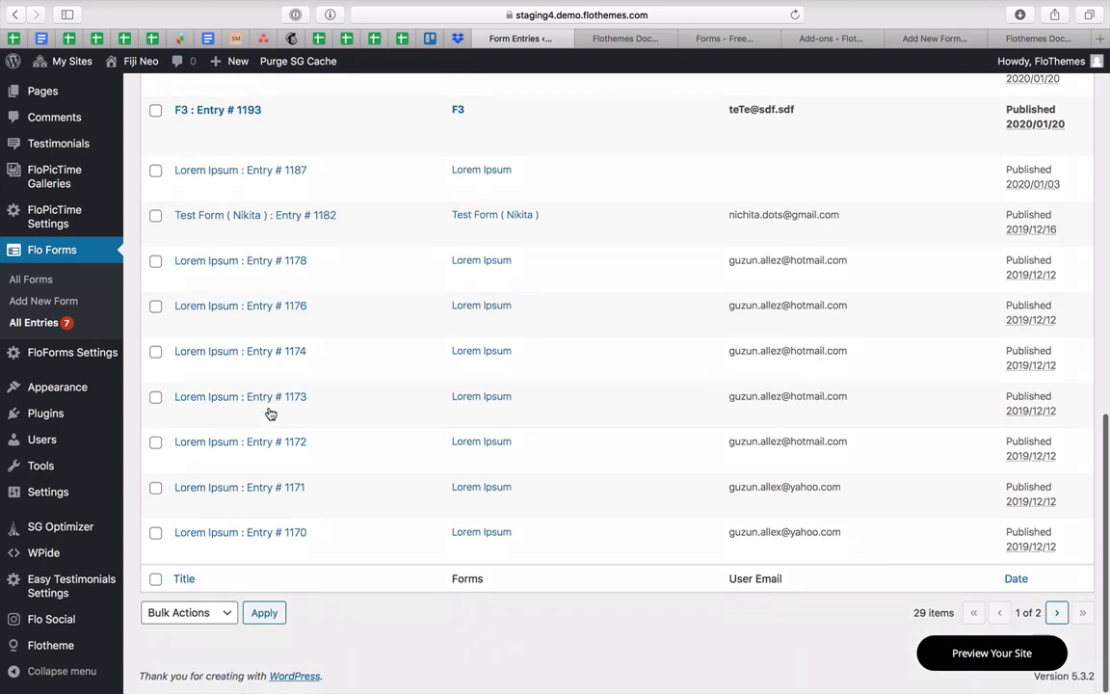
scroll(279, 415, "up", 15)
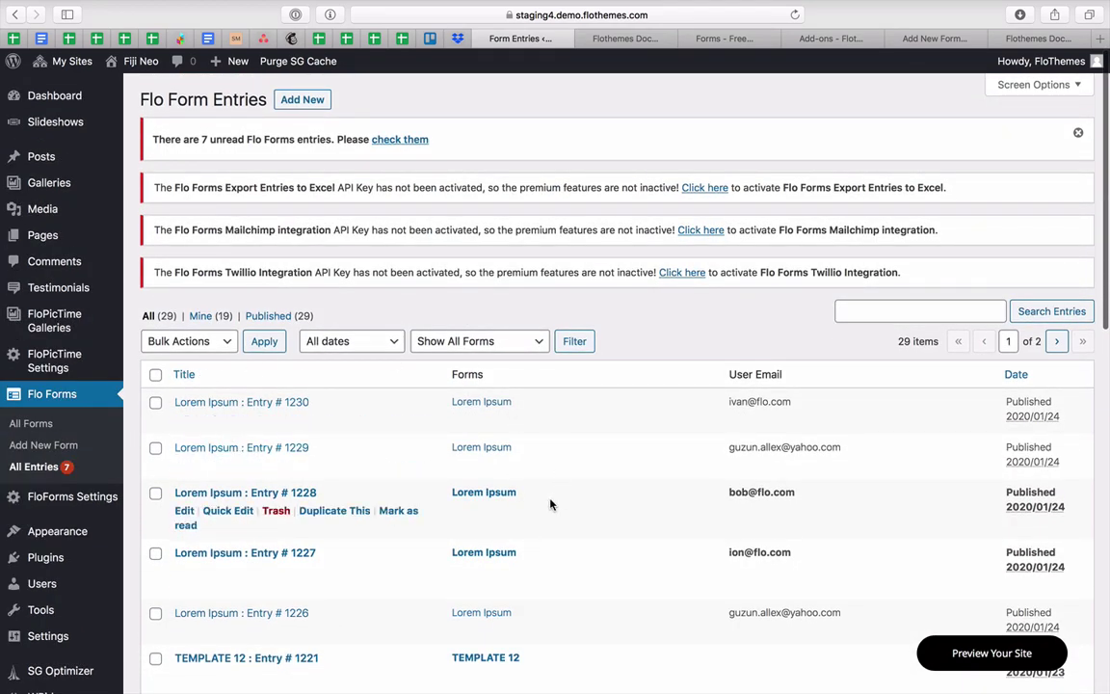
scroll(550, 503, "down", 3)
scroll(800, 491, "down", 5)
scroll(478, 303, "down", 5)
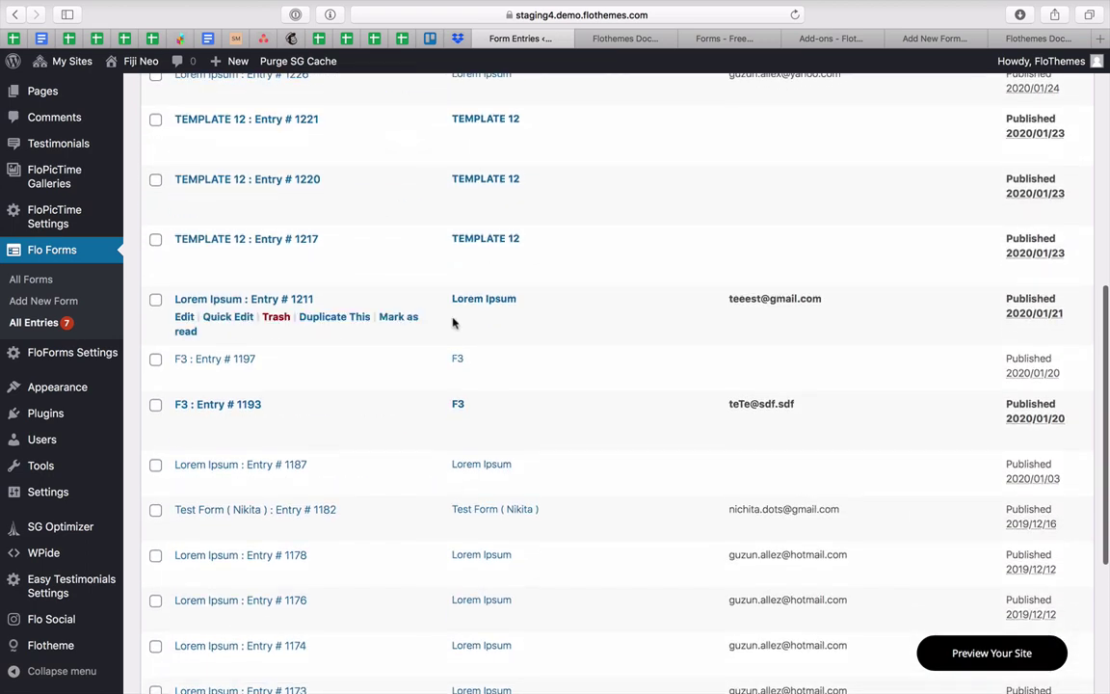
scroll(432, 239, "up", 4)
scroll(432, 239, "up", 6)
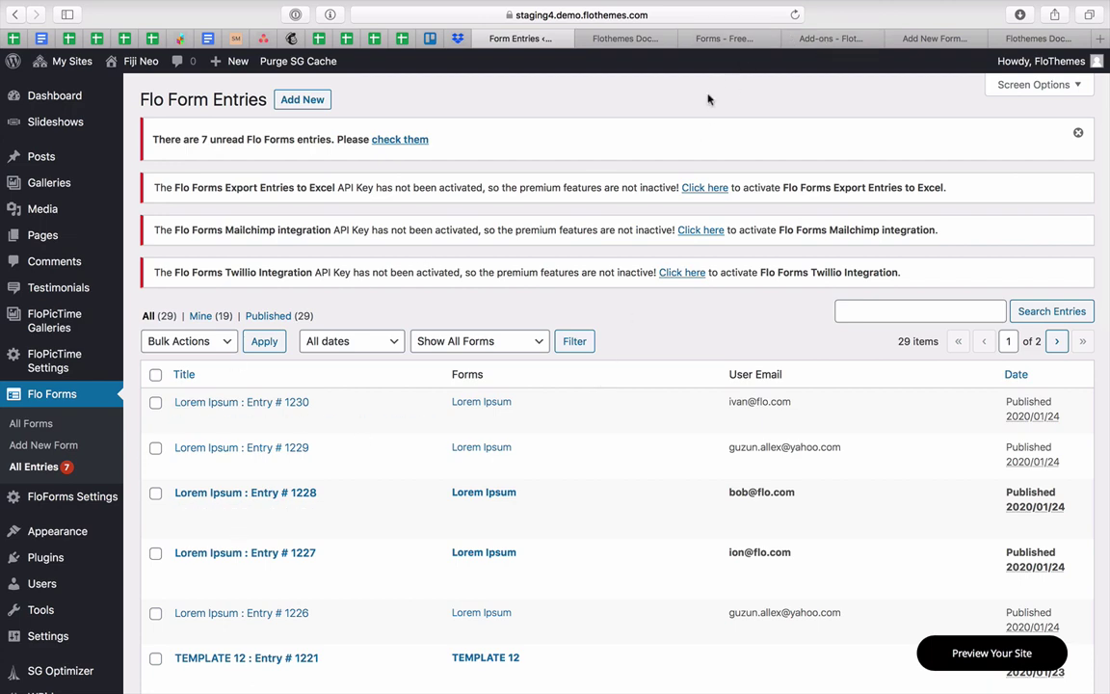
- Switch to the other site's browser tab and open its All Entries list
left_click(824, 39)
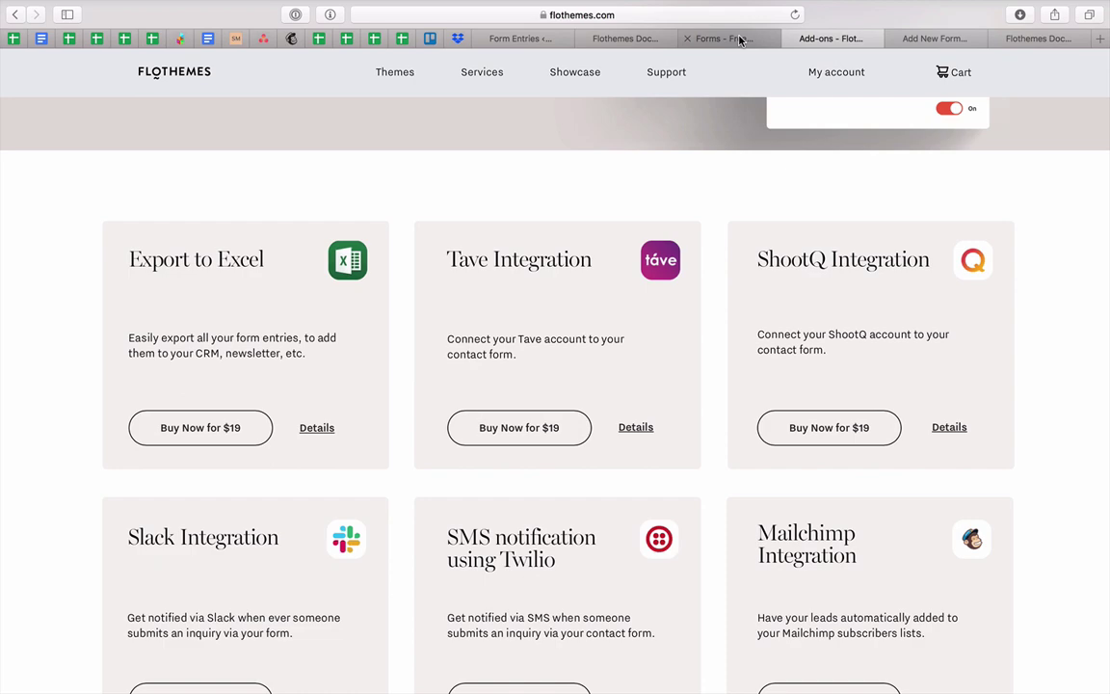
left_click(747, 39)
left_click(932, 40)
left_click(42, 339)
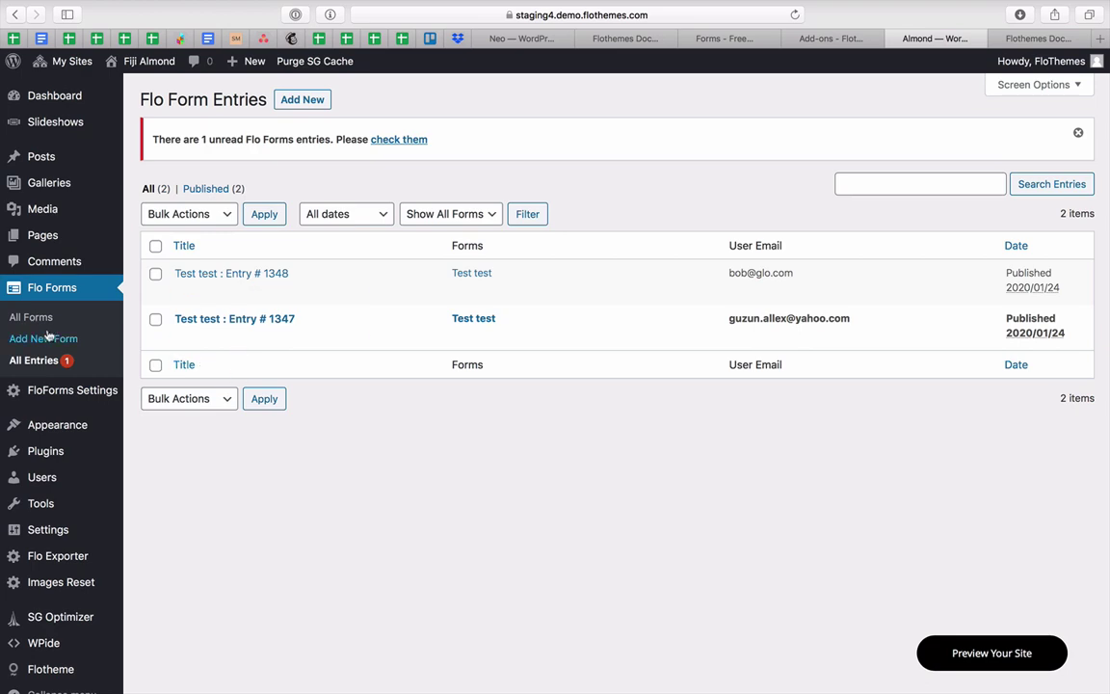
- Switch to the 'Forms - Free' tab showing the Flo Forms product page
left_click(694, 38)
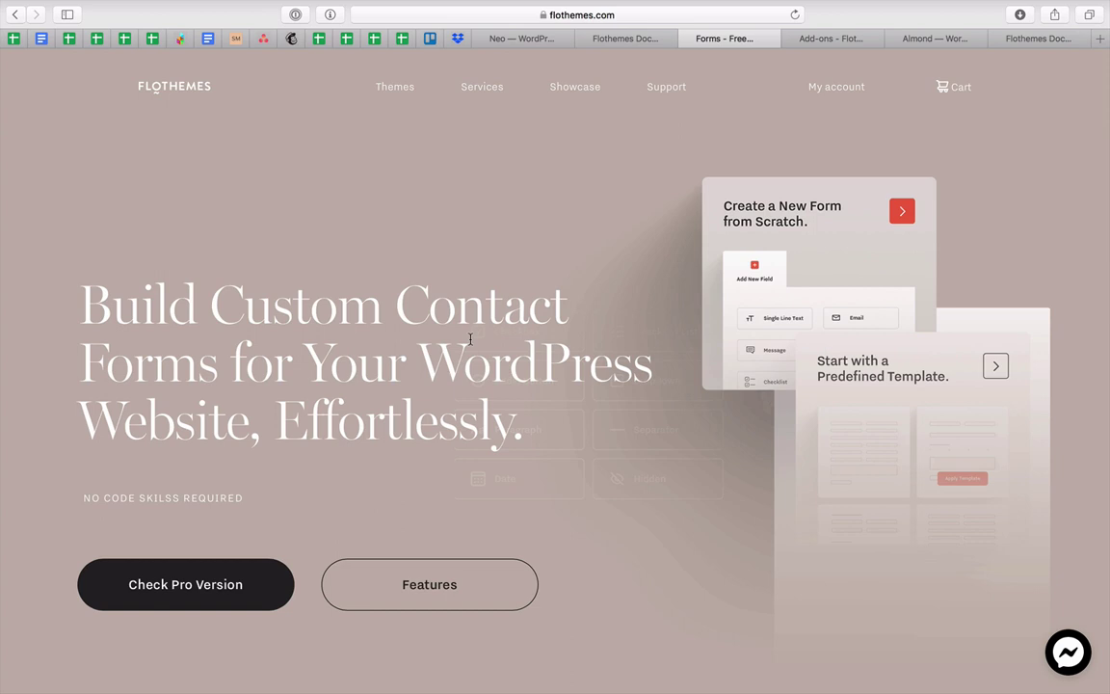
left_click(800, 39)
scroll(519, 284, "up", 5)
scroll(518, 284, "down", 15)
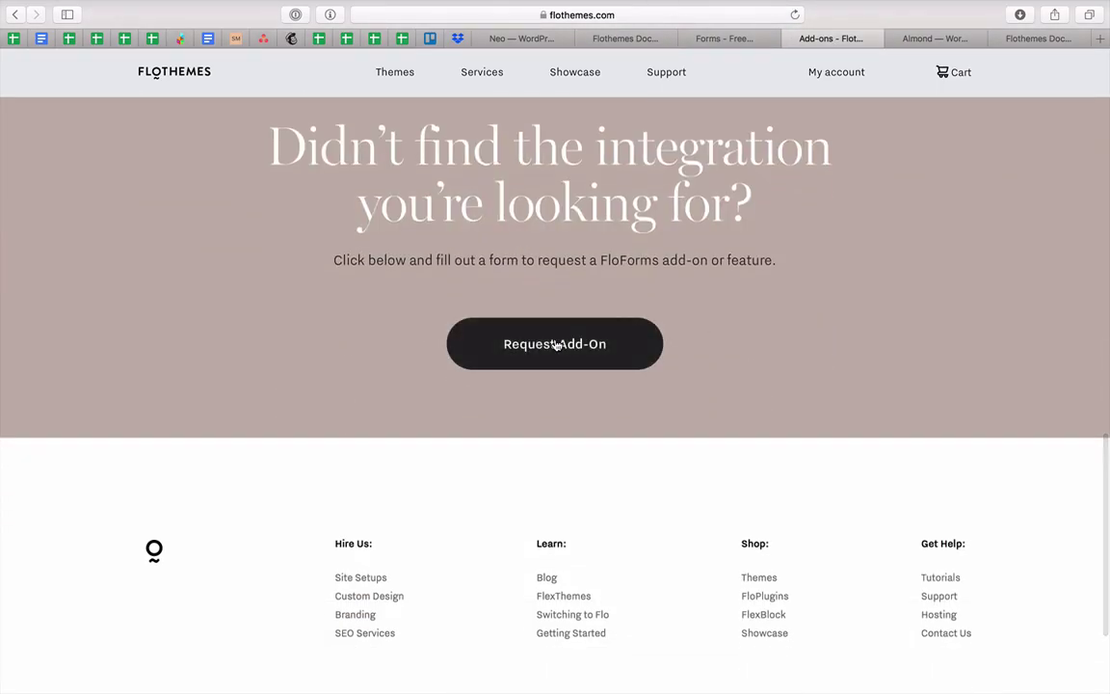
scroll(556, 344, "up", 10)
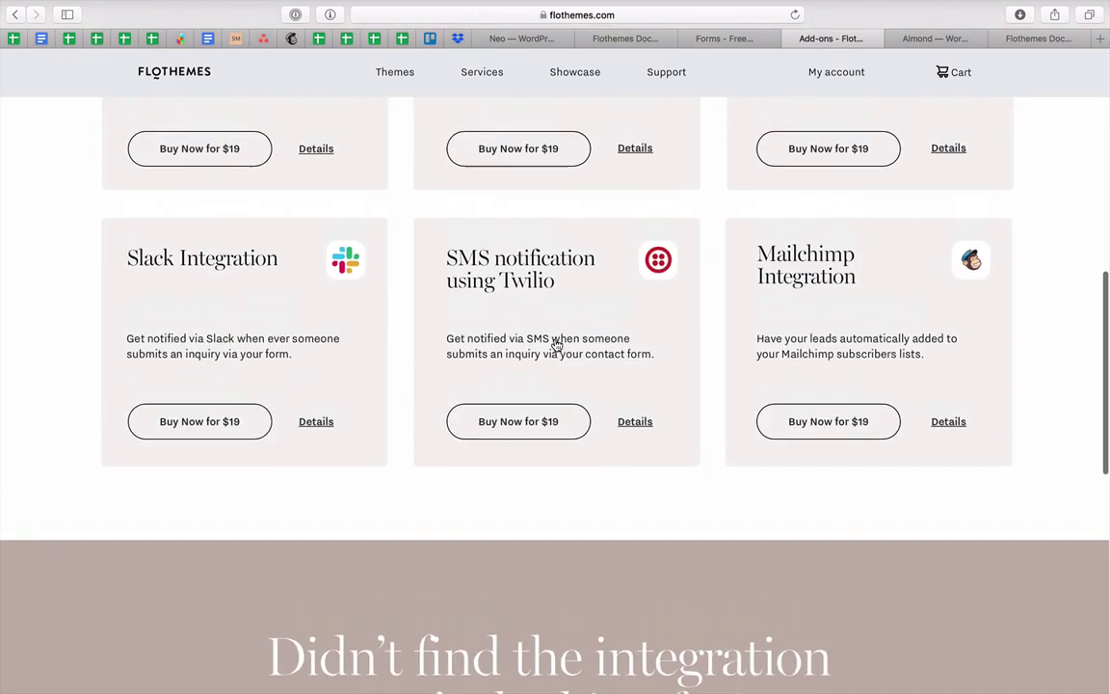
left_click(730, 40)
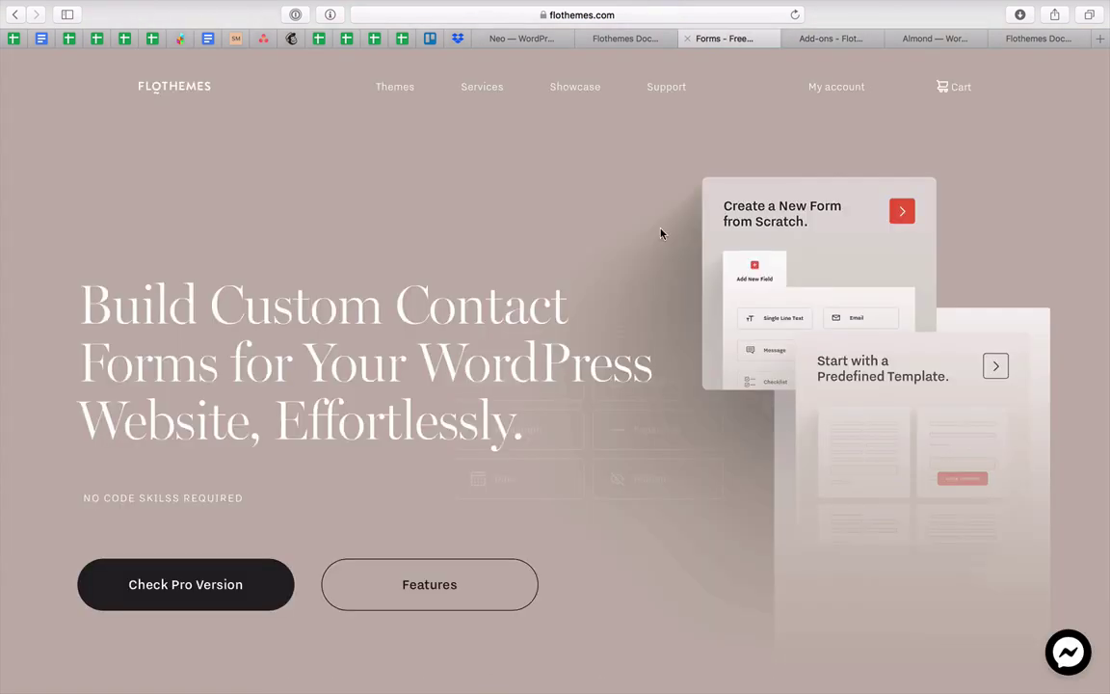